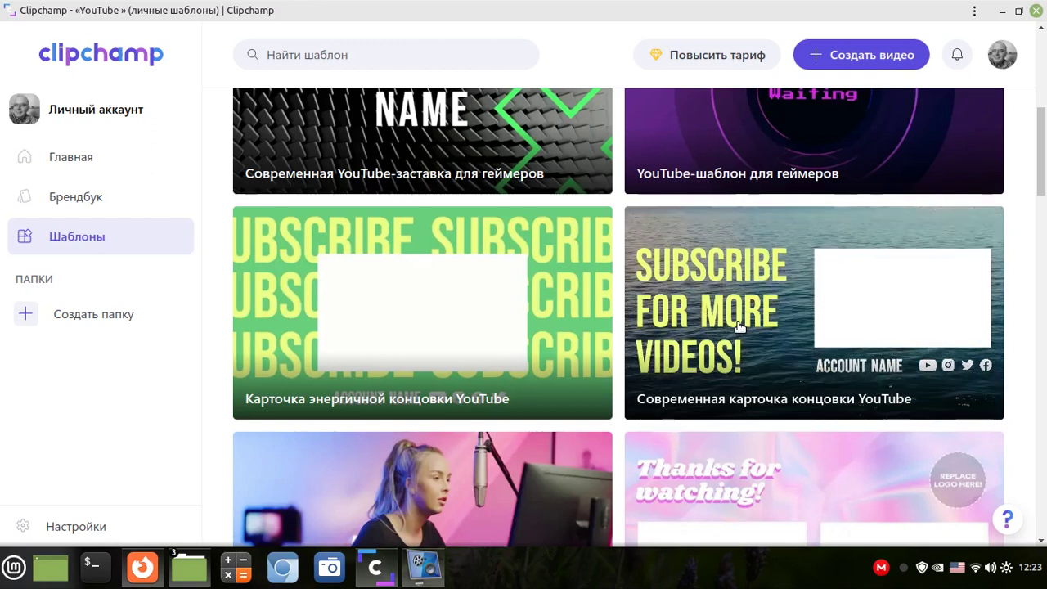
- Browse the YouTube template collection and watch the animated previews of the intro and music video templates
scroll(738, 325, down, 4)
scroll(738, 323, down, 9)
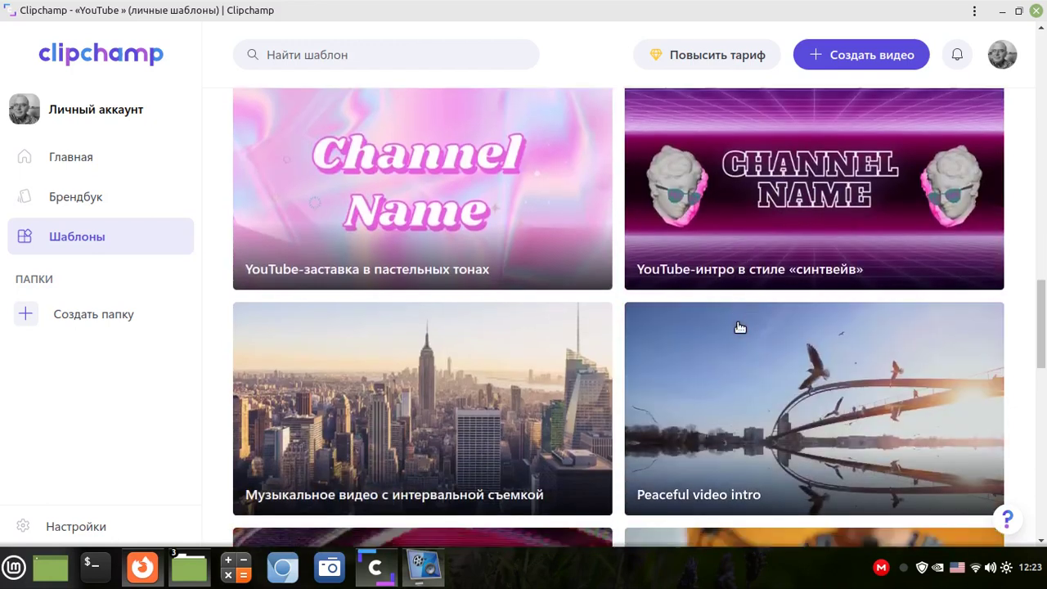
scroll(737, 324, down, 2)
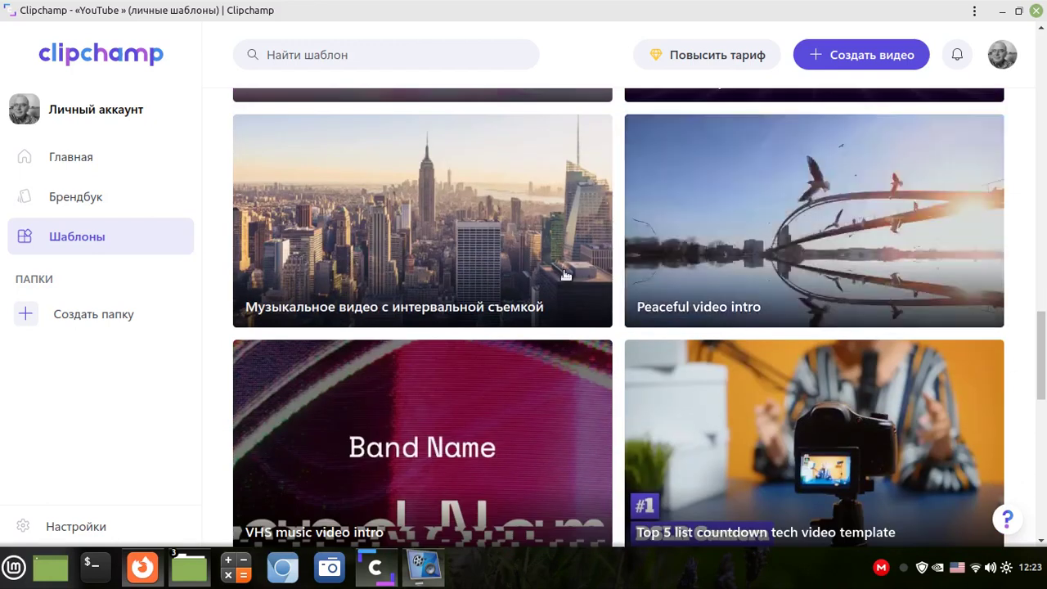
mouse_move(351, 269)
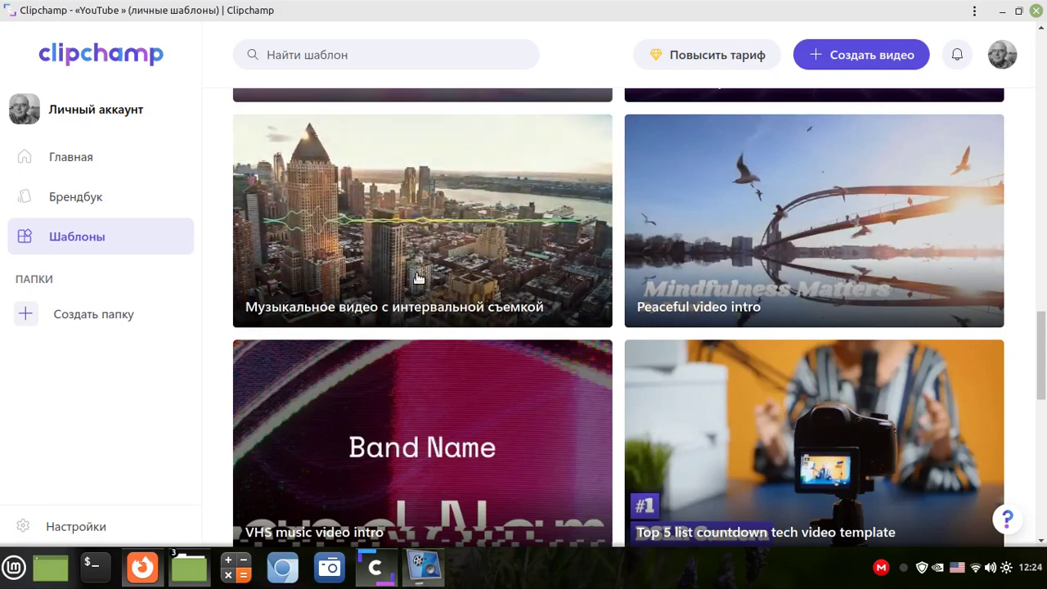
scroll(425, 278, down, 3)
mouse_move(996, 239)
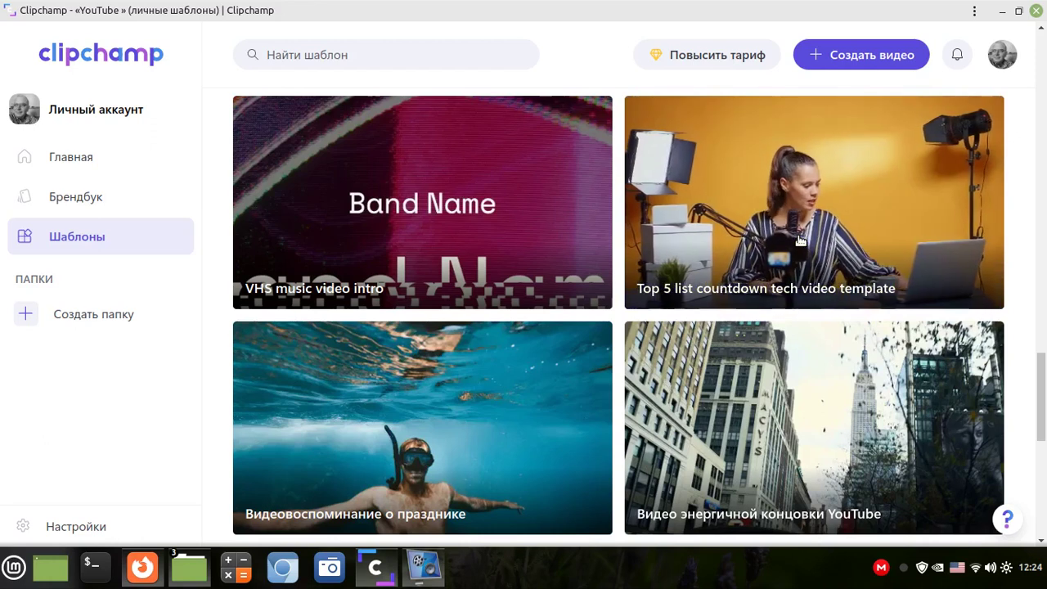
scroll(578, 399, up, 2)
scroll(578, 400, up, 3)
- Open the "Шапка - фолклорно предаване" project from the home page's saved videos and view its media import options
click(70, 157)
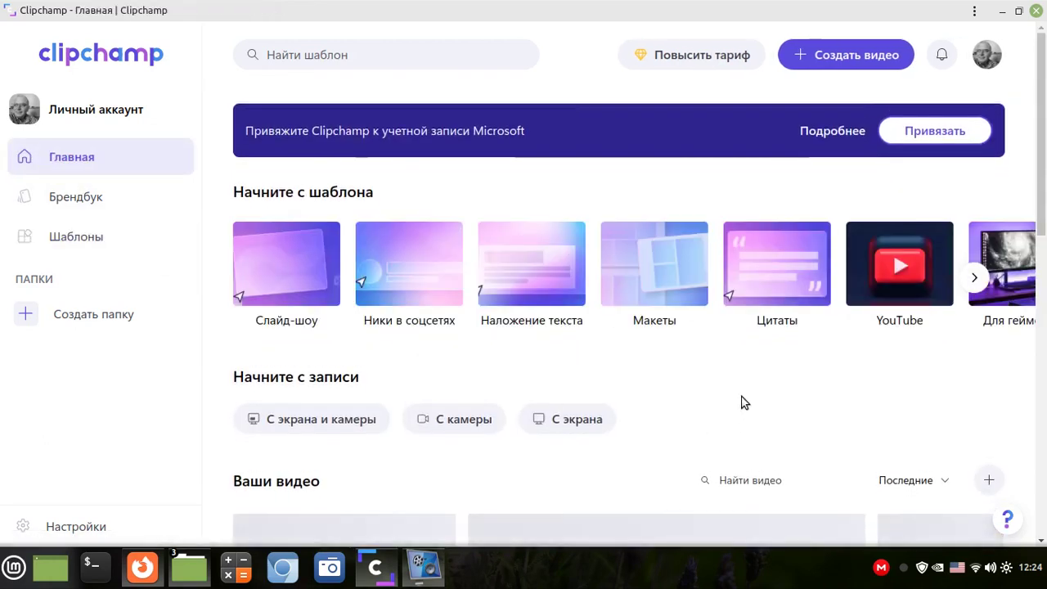
scroll(722, 395, down, 5)
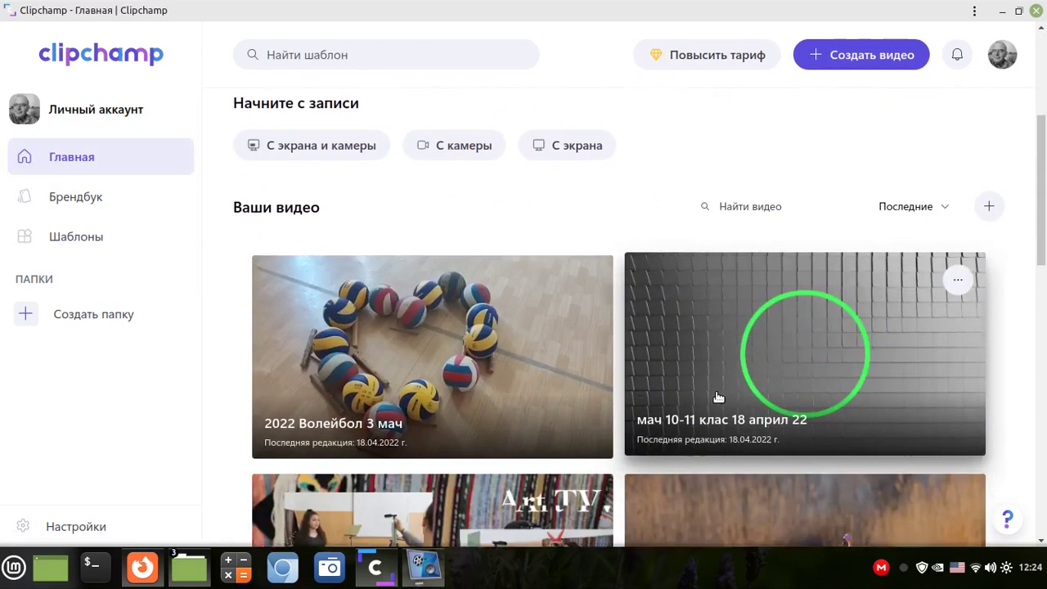
scroll(757, 413, down, 3)
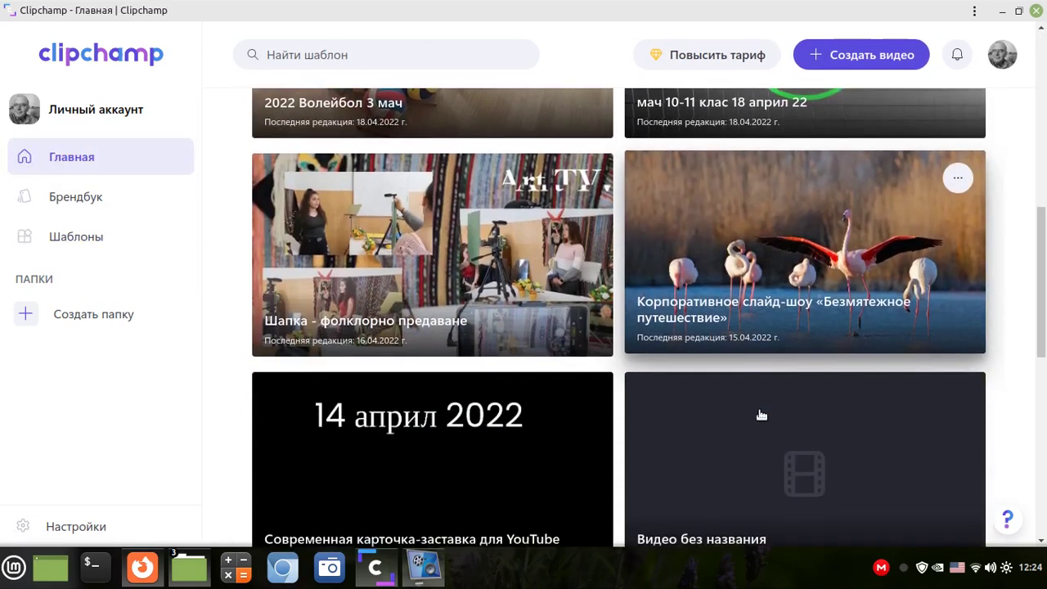
click(452, 278)
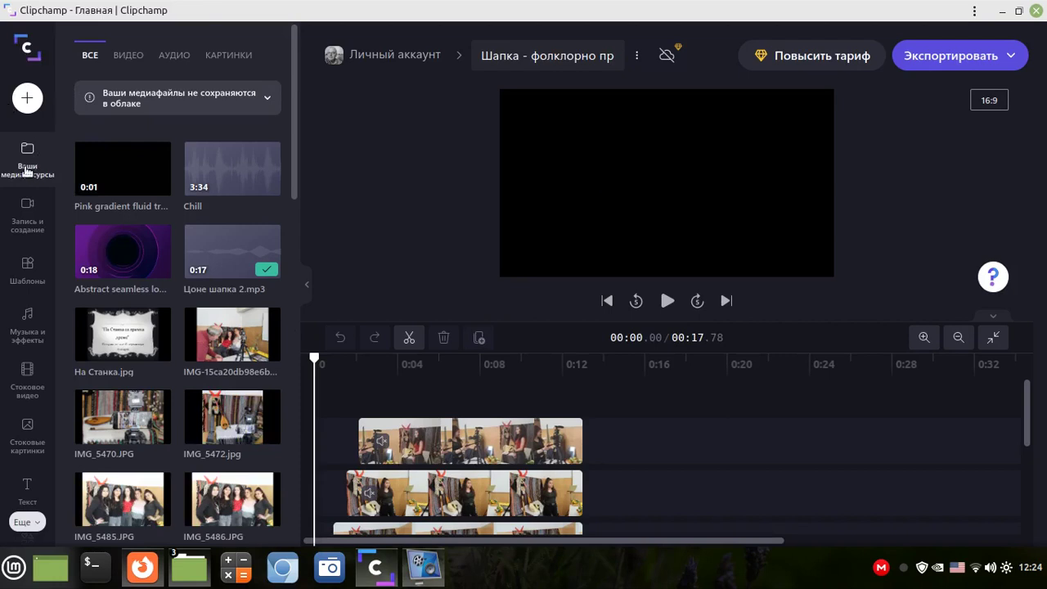
click(29, 102)
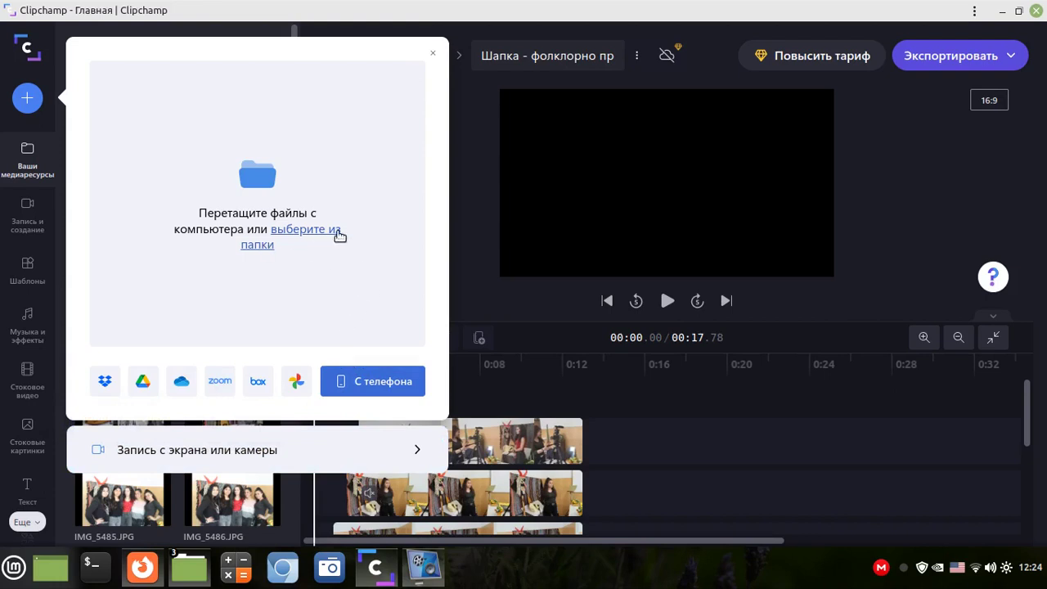
click(433, 54)
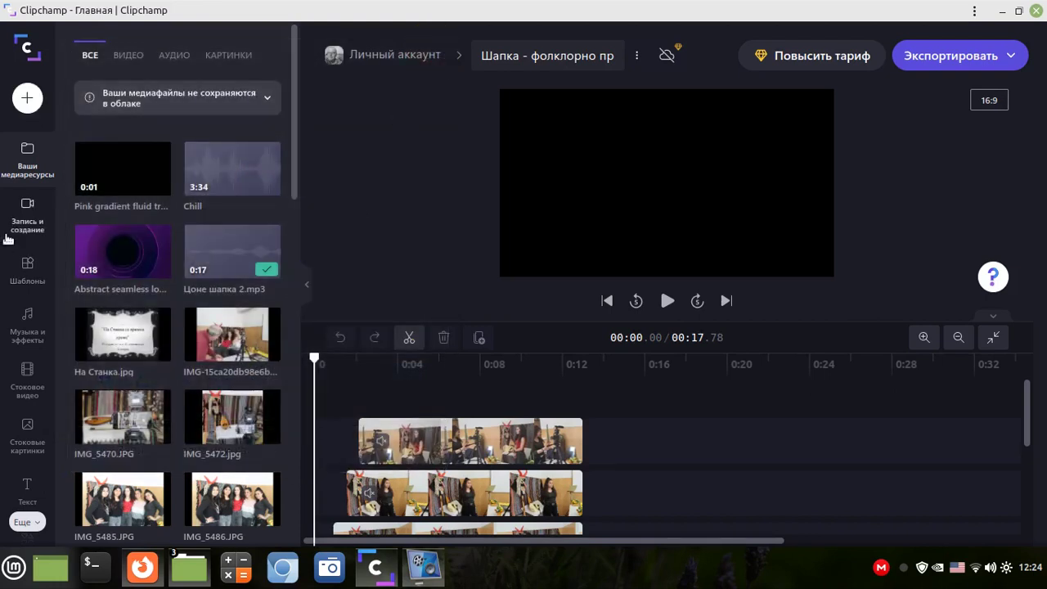
- Create a new video from the "Peaceful video intro" template in the YouTube template category
scroll(22, 230, down, 1)
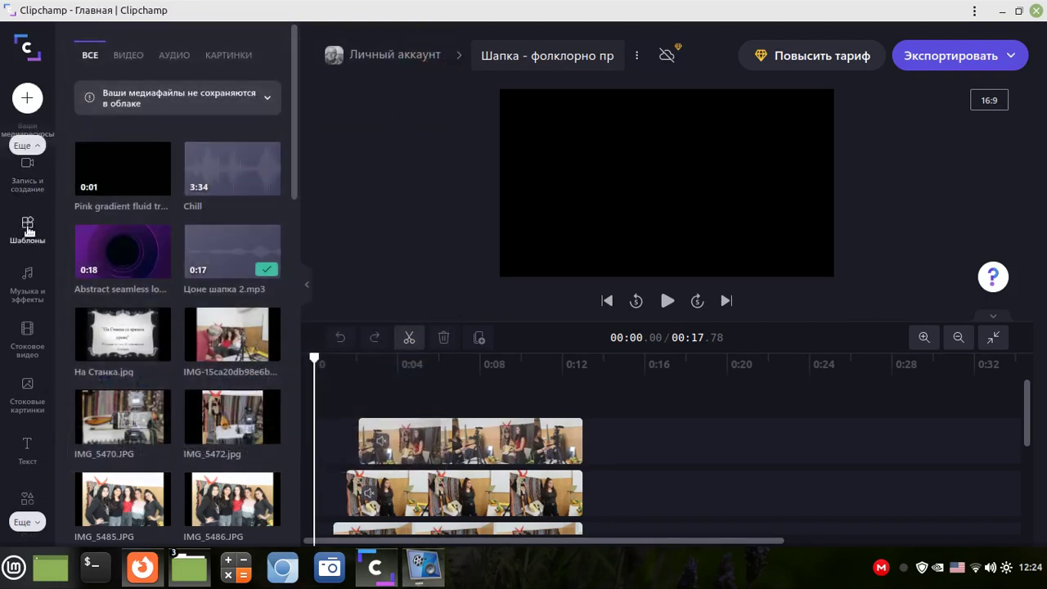
click(28, 231)
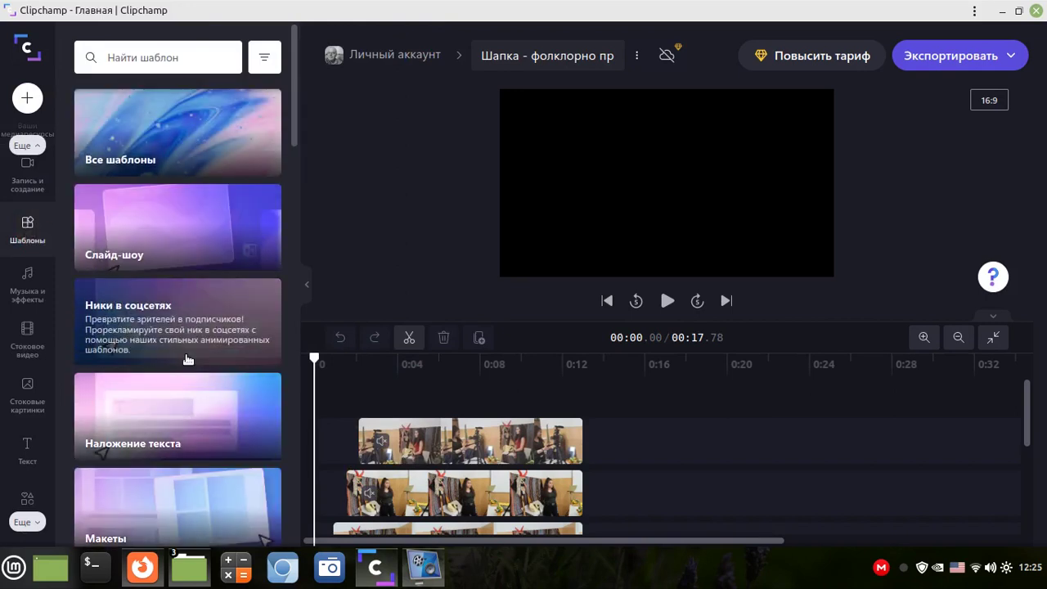
scroll(188, 359, down, 6)
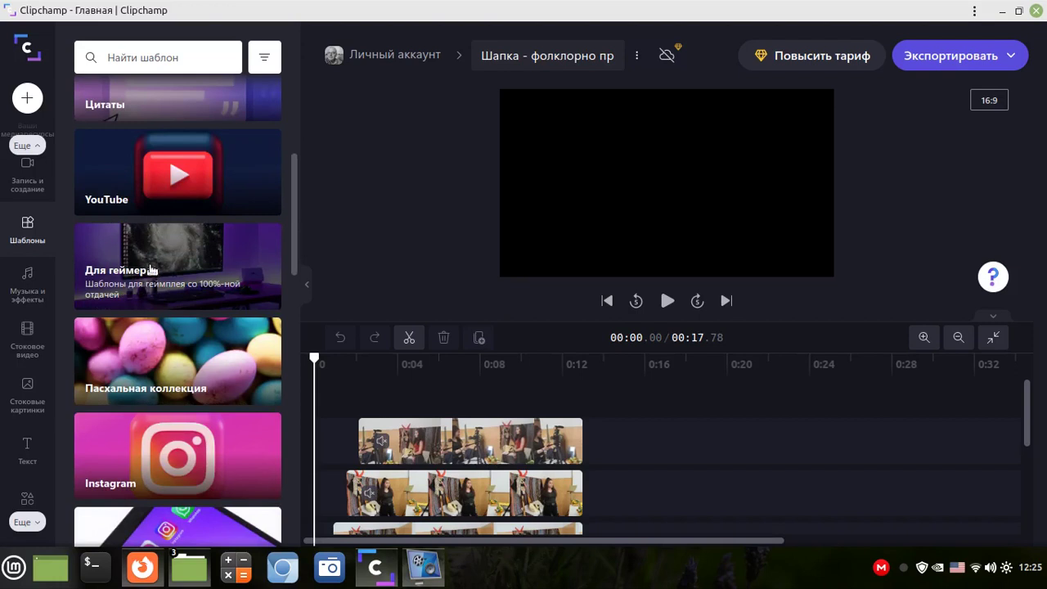
click(182, 184)
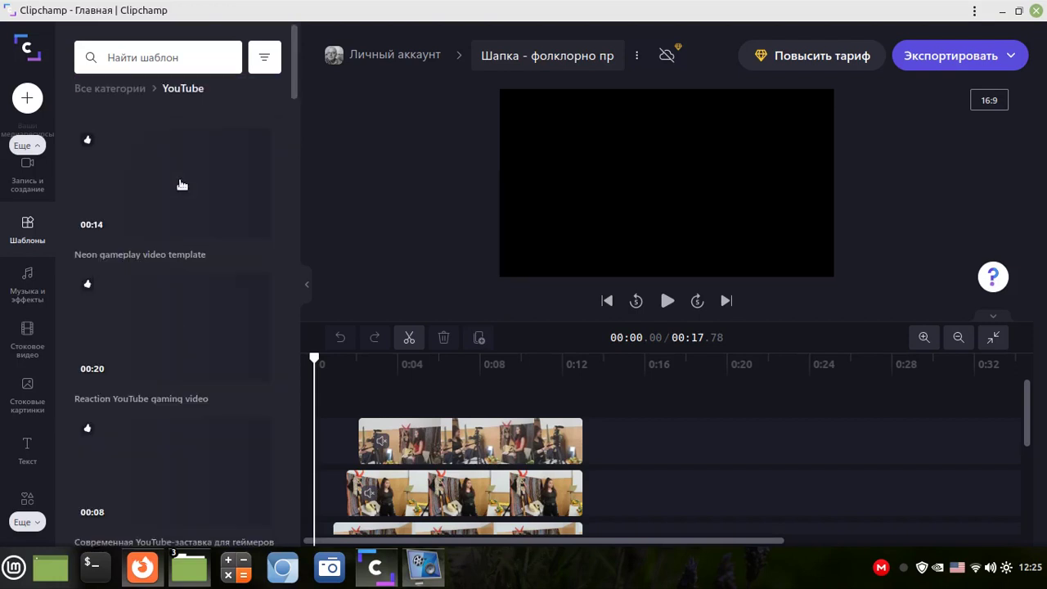
scroll(217, 404, down, 5)
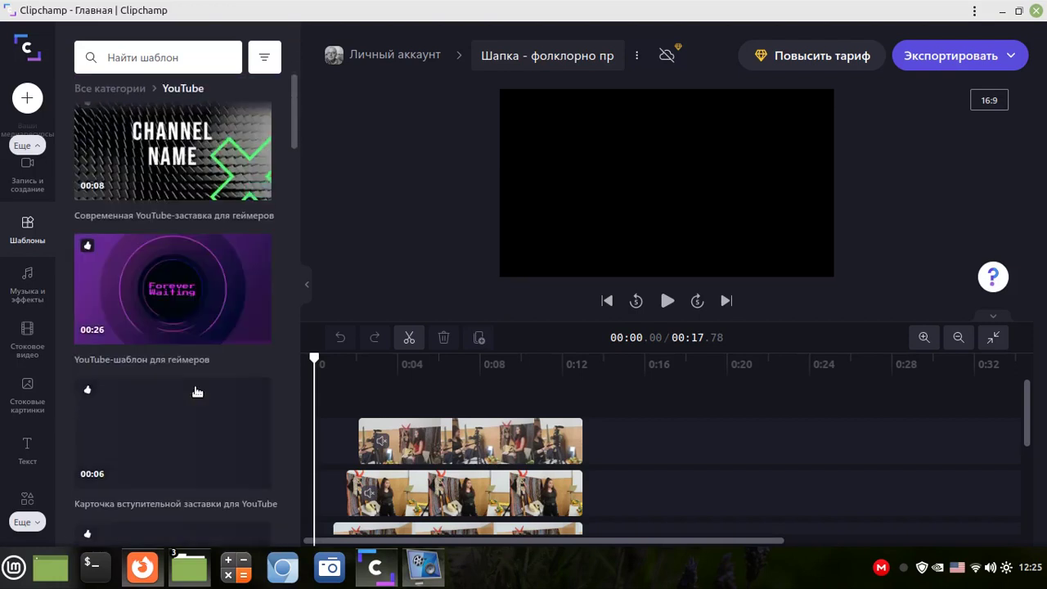
scroll(196, 393, down, 4)
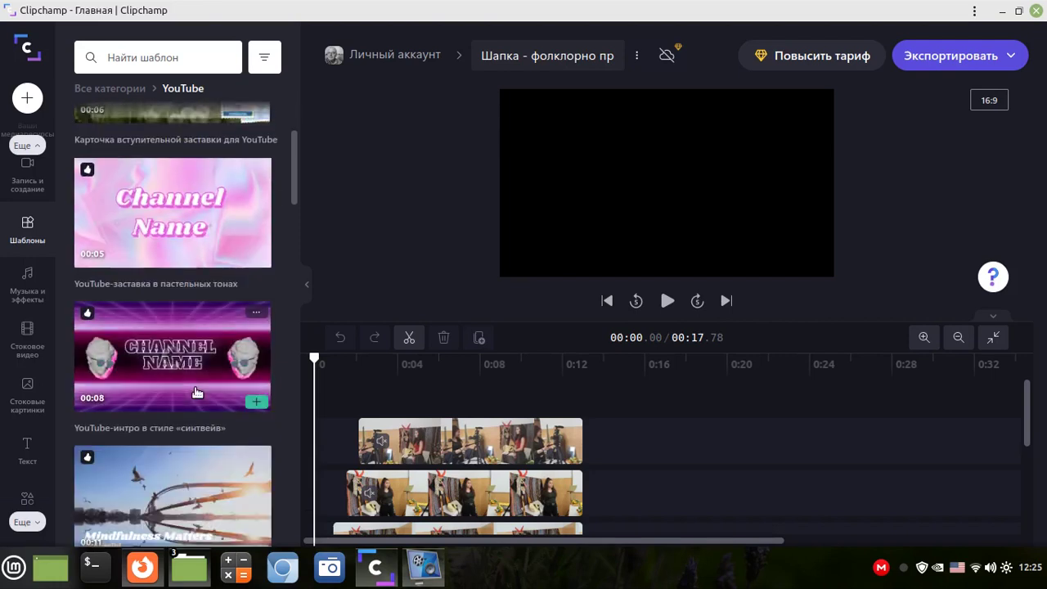
scroll(194, 387, down, 3)
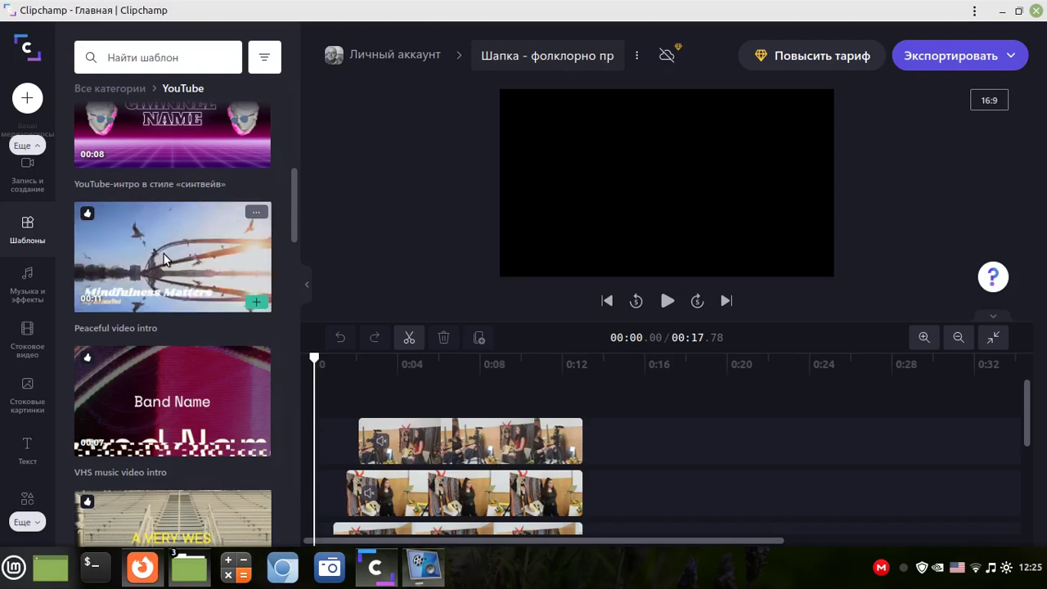
click(163, 258)
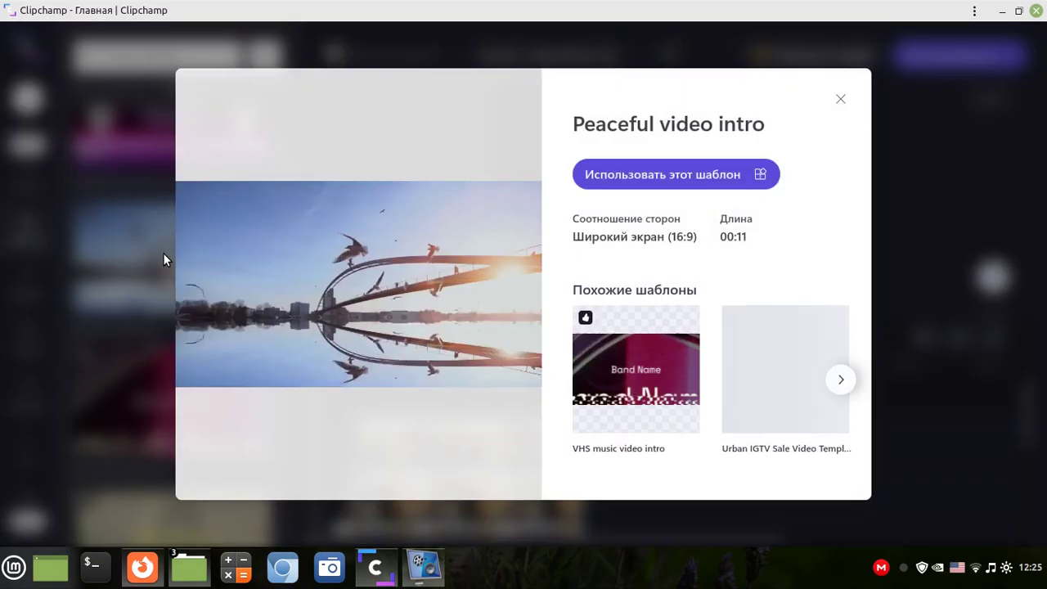
click(694, 175)
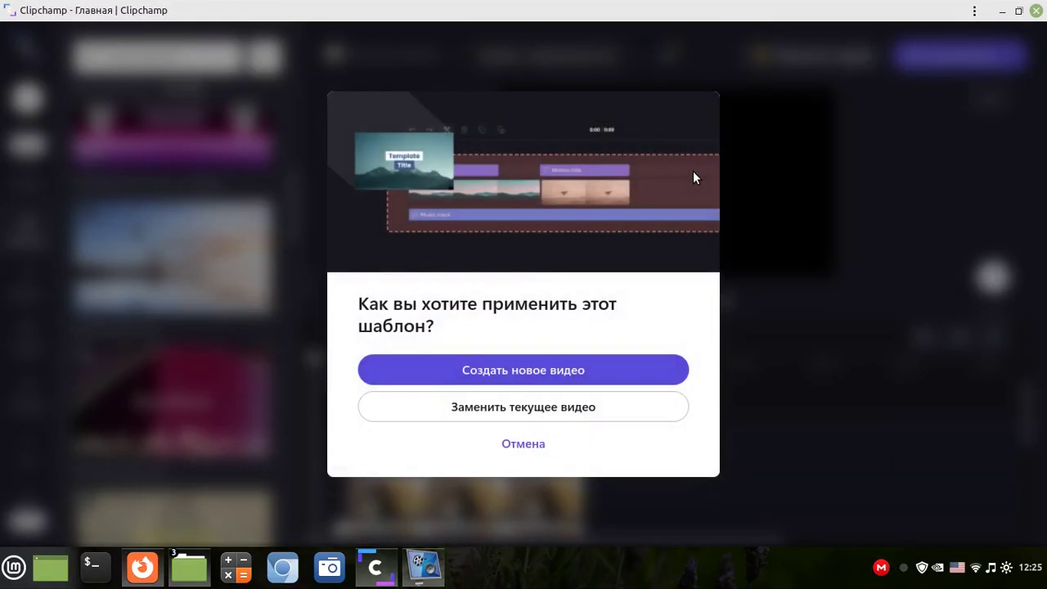
click(530, 370)
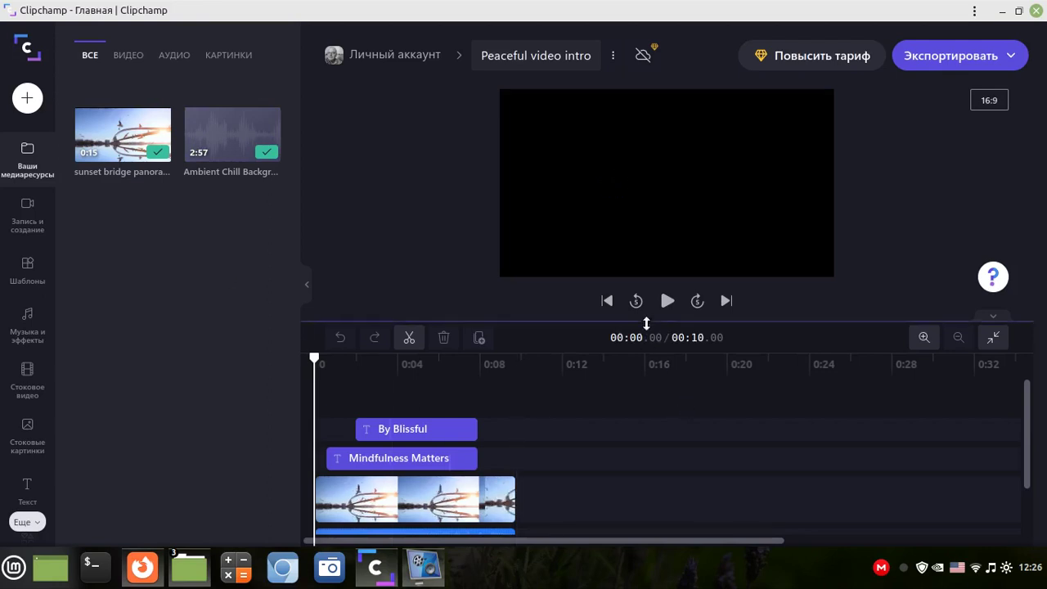
- Enlarge the timeline area and view the project's media filtered by video, audio and images, ending with all media
drag(633, 320, 665, 234)
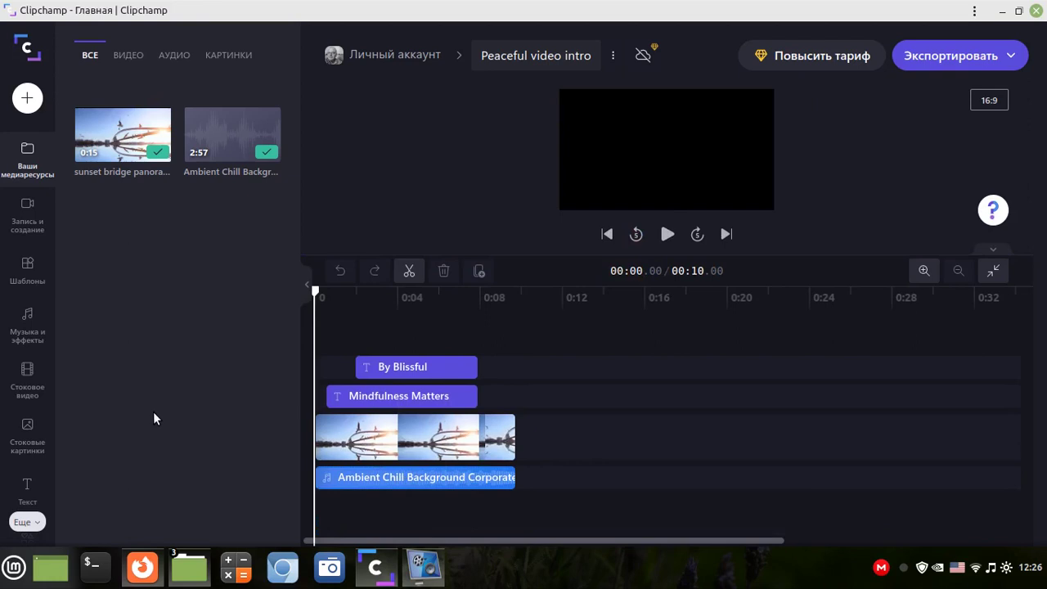
click(128, 56)
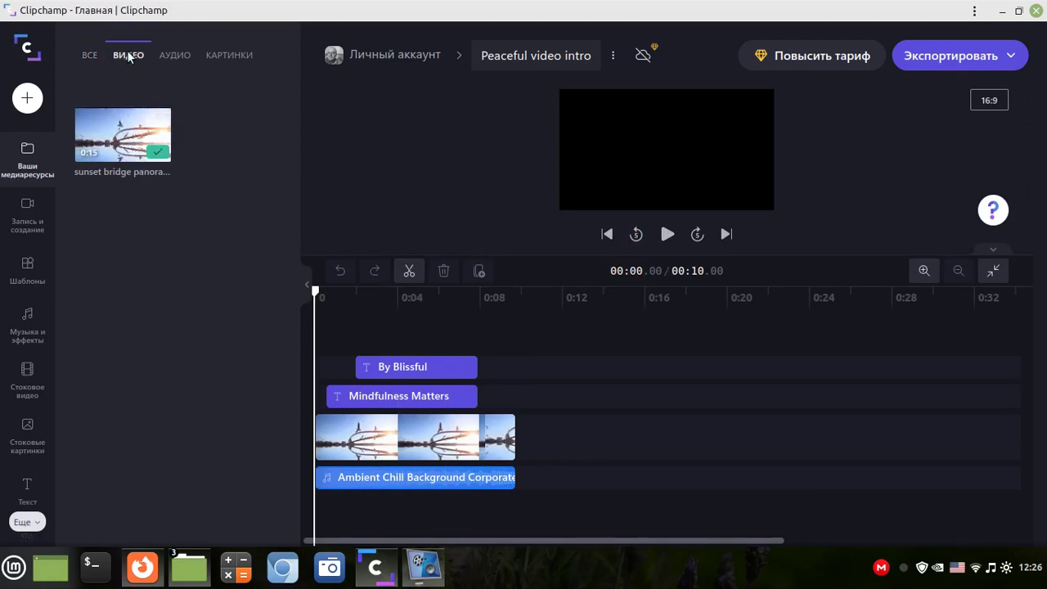
click(176, 55)
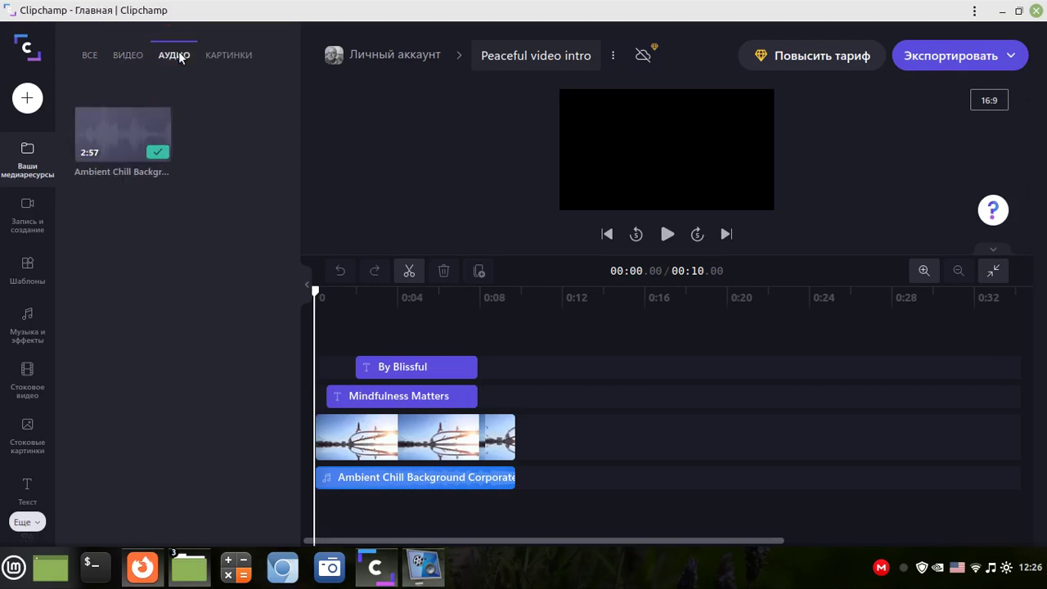
click(228, 55)
click(89, 54)
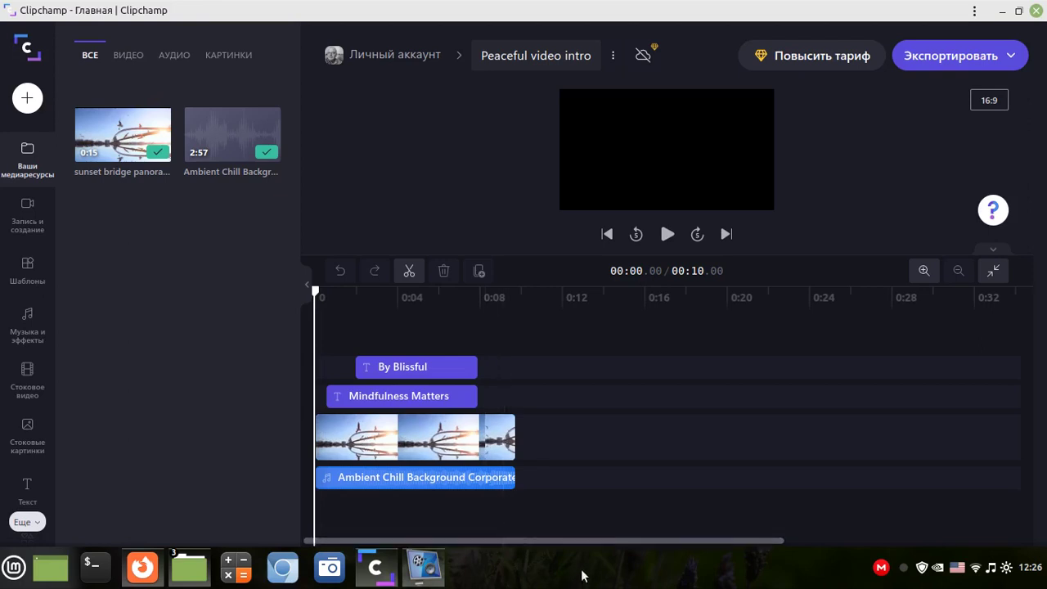
- Enlarge the preview area and play the video from the beginning, pausing at about 8.5 seconds
click(607, 234)
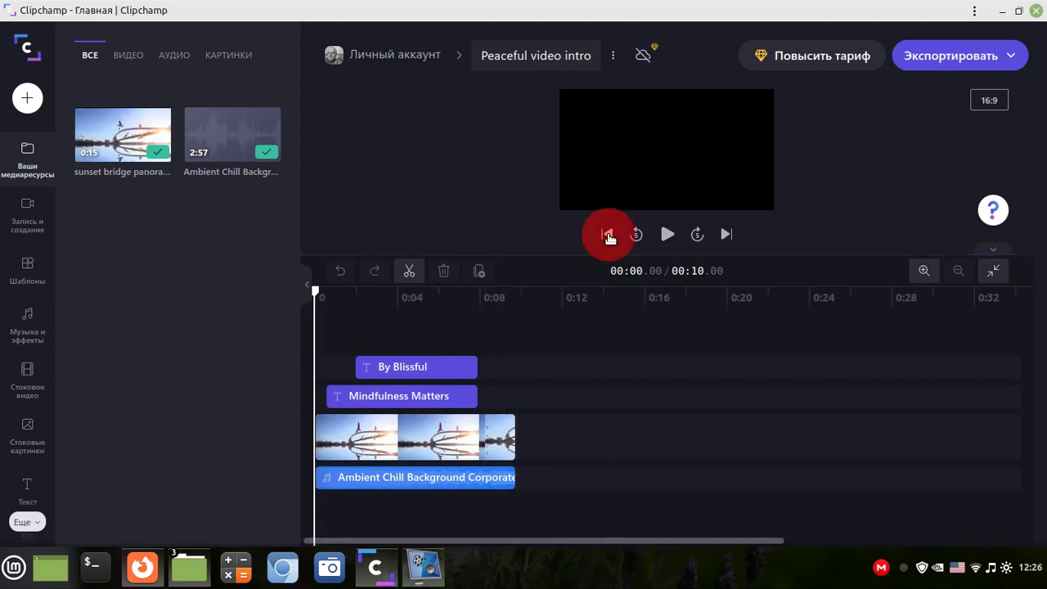
drag(664, 255, 665, 292)
click(667, 294)
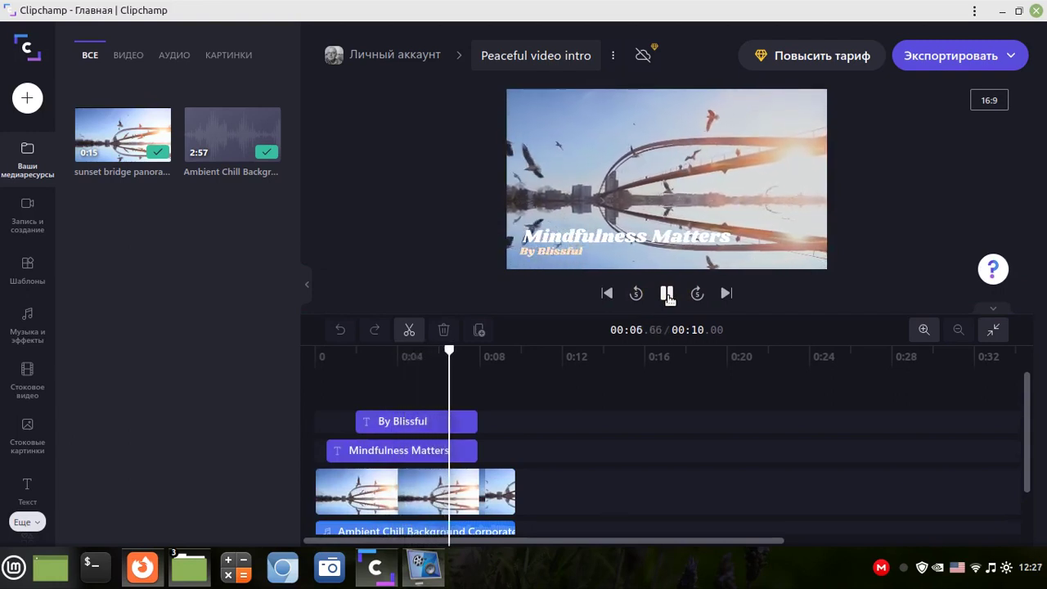
click(667, 293)
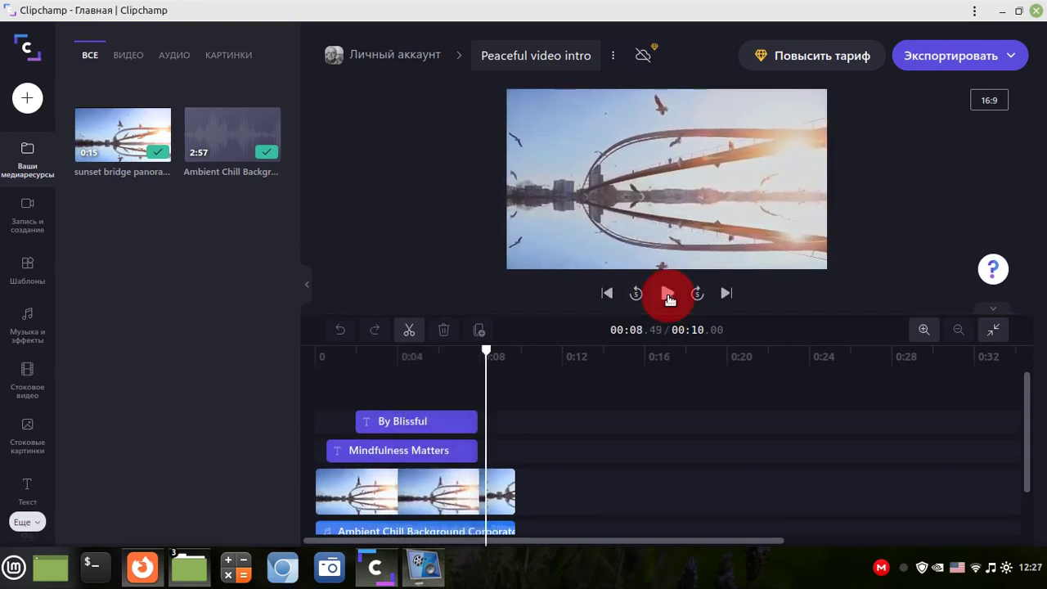
- Enlarge the timeline area, move the playhead to about 4.7 seconds and select the "By Blissful" title clip
drag(581, 311, 573, 258)
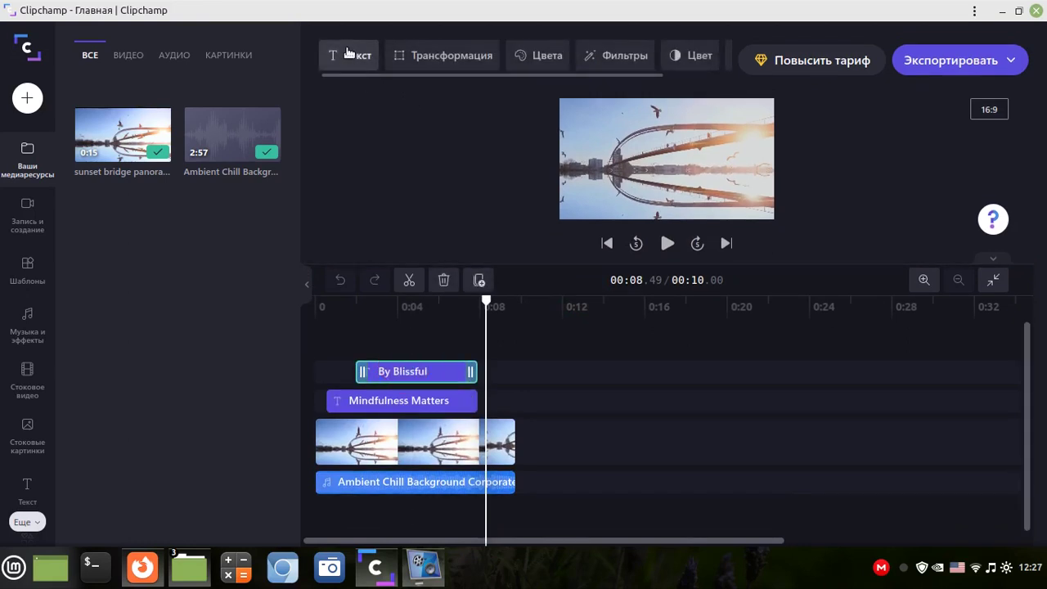
click(409, 304)
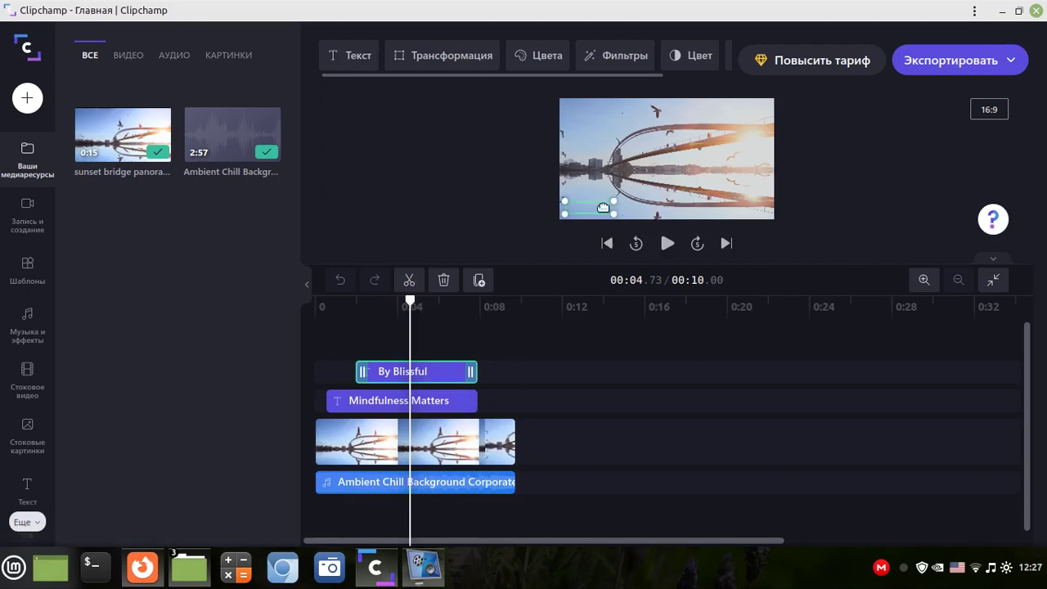
click(423, 372)
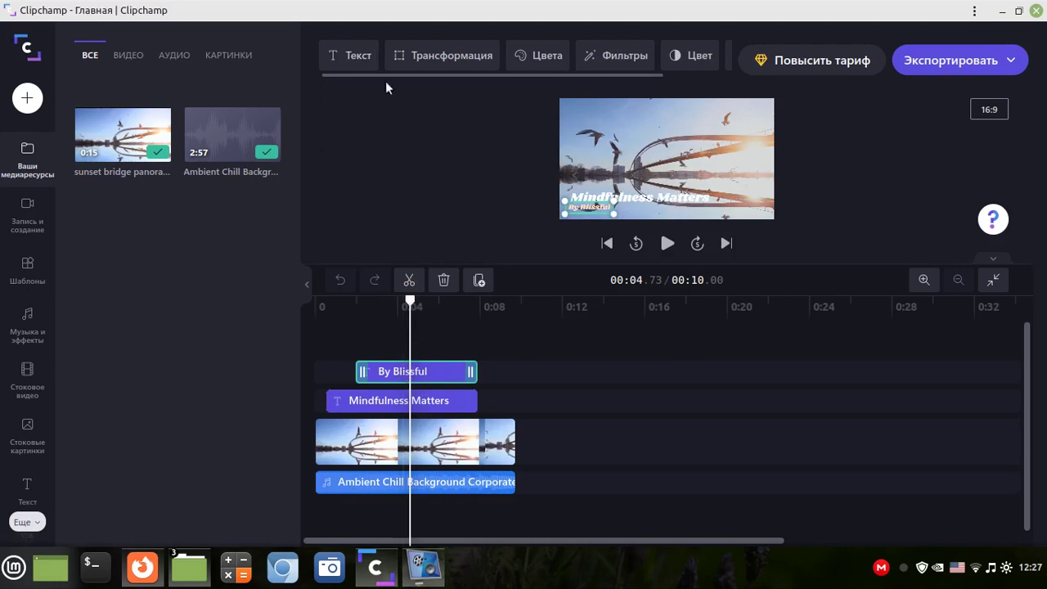
- Review the "By Blissful" title's text and font choices without changing them, and open its position and size settings
click(352, 56)
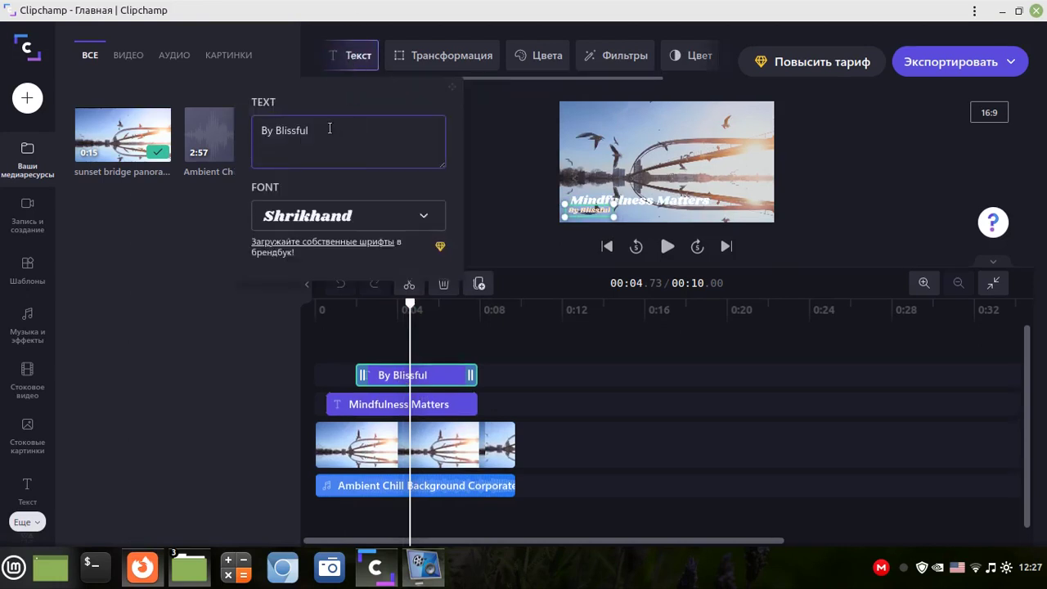
drag(315, 133, 232, 131)
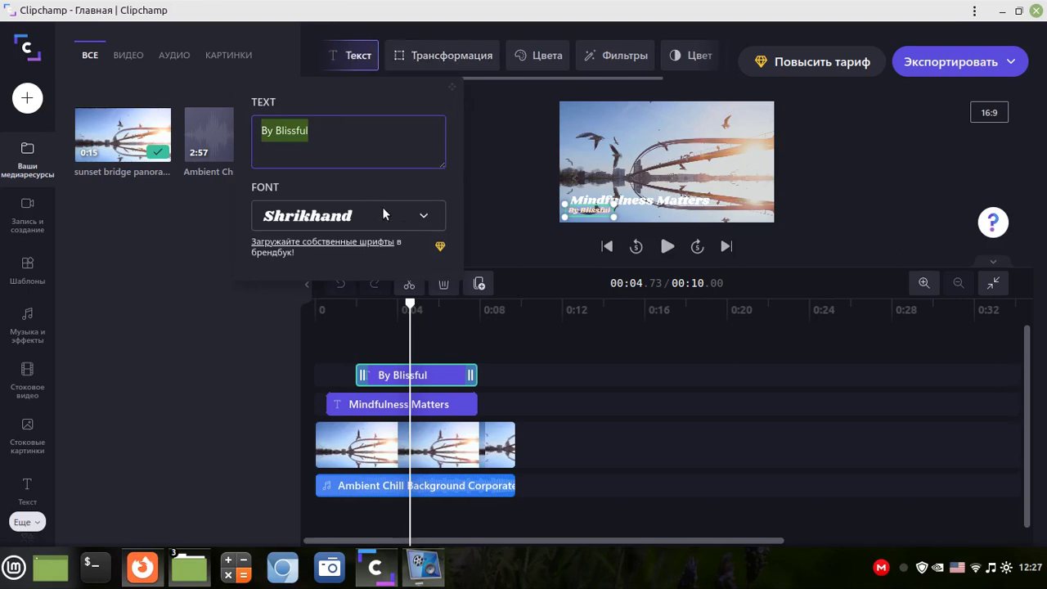
click(412, 215)
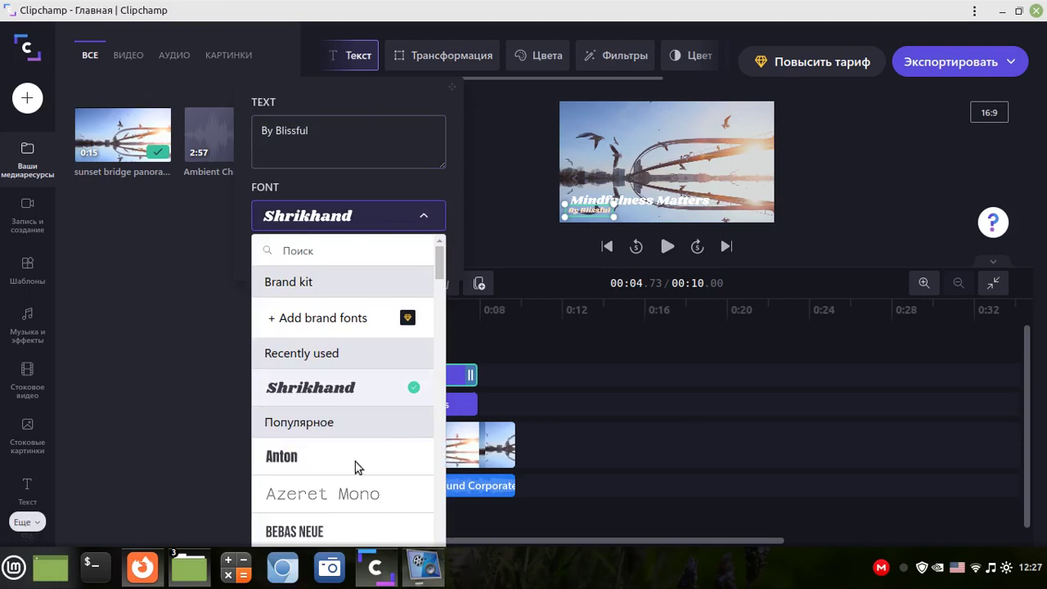
click(411, 217)
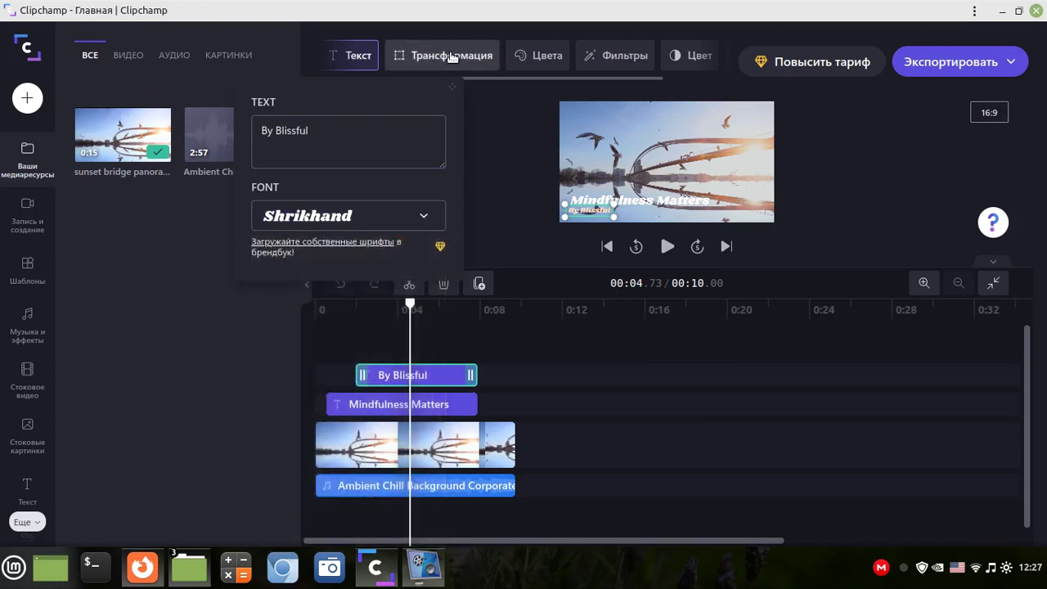
click(451, 56)
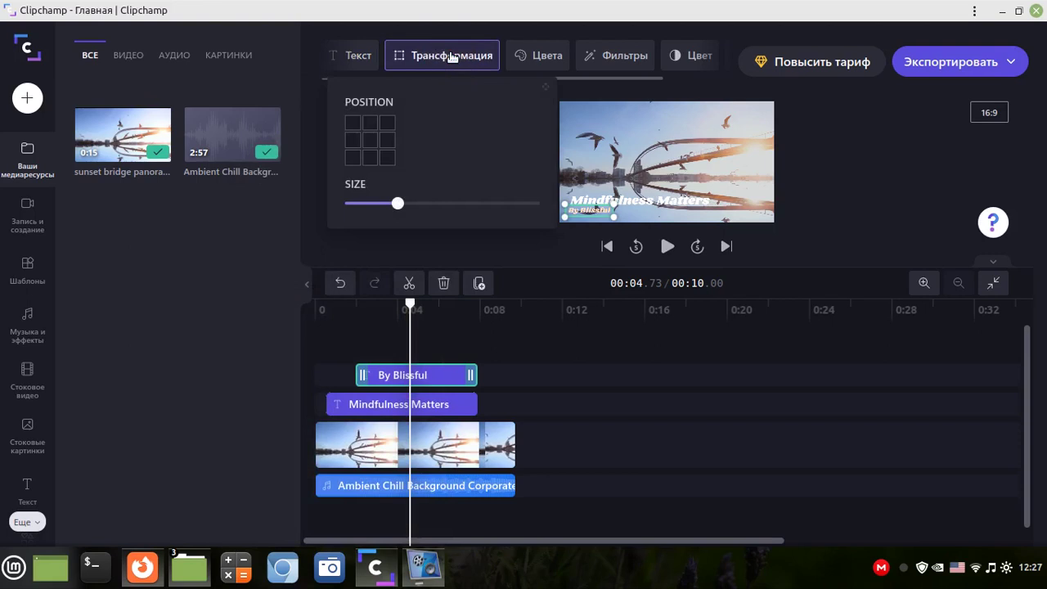
- Place the "By Blissful" title at the centre of the frame and reduce its size
click(373, 141)
drag(397, 203, 368, 202)
- Review the "By Blissful" title's text colours, filters, colour adjustments and fade settings without changing them
click(539, 55)
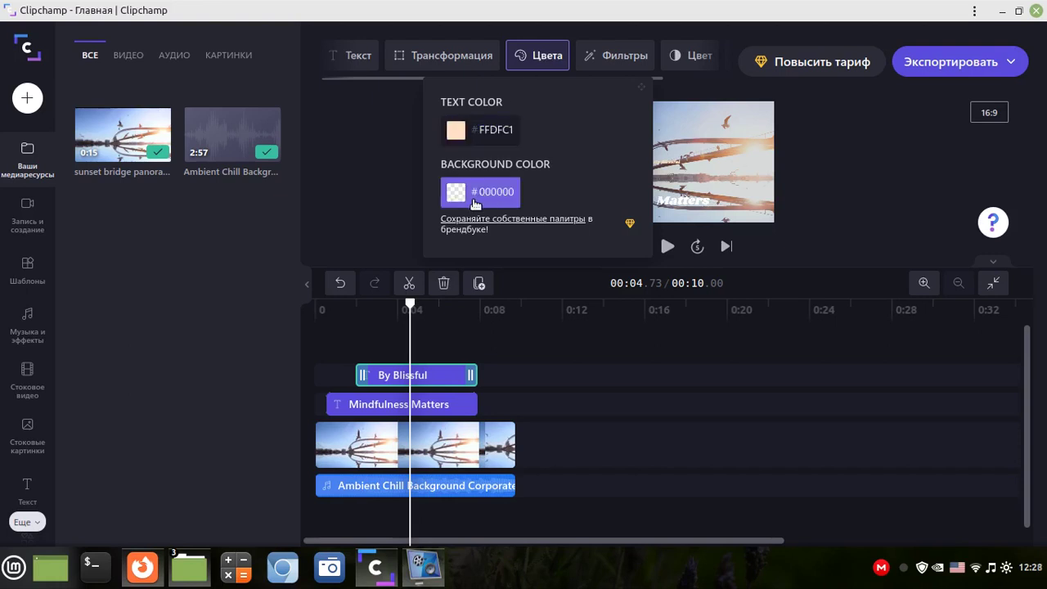
click(614, 55)
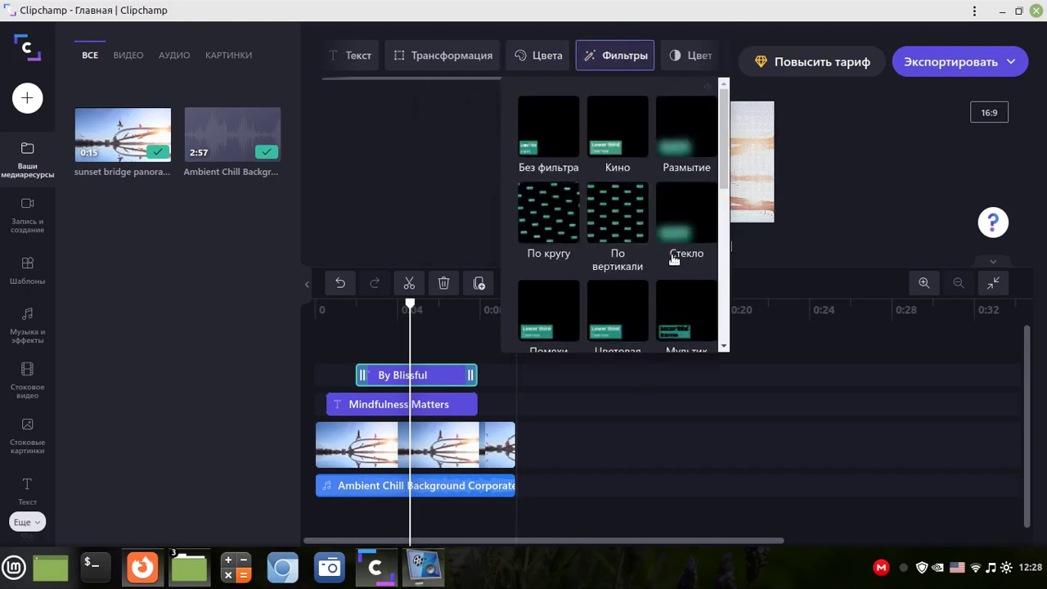
scroll(675, 260, down, 3)
scroll(669, 256, down, 5)
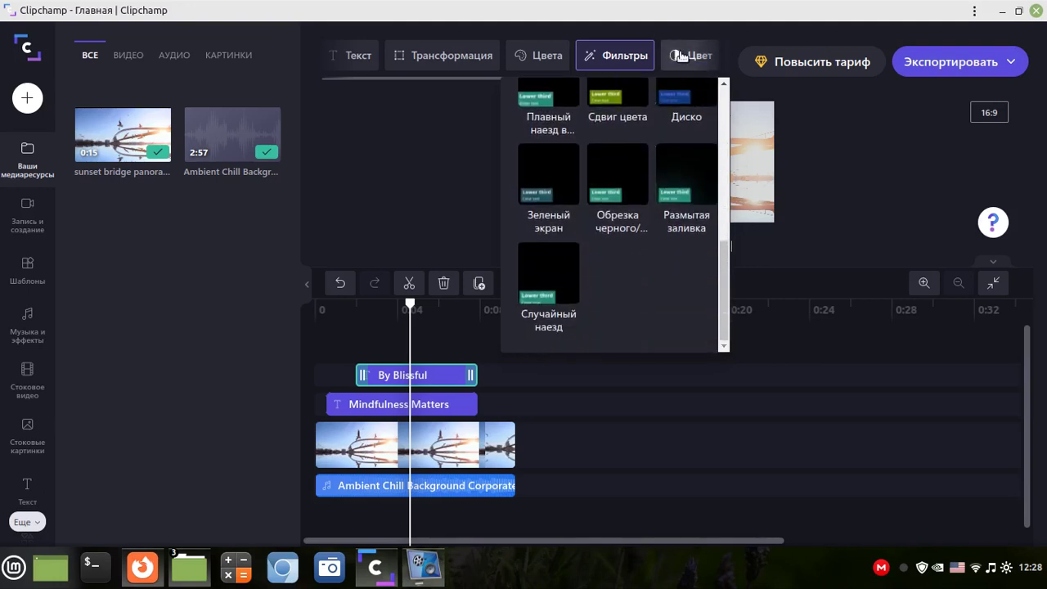
click(680, 55)
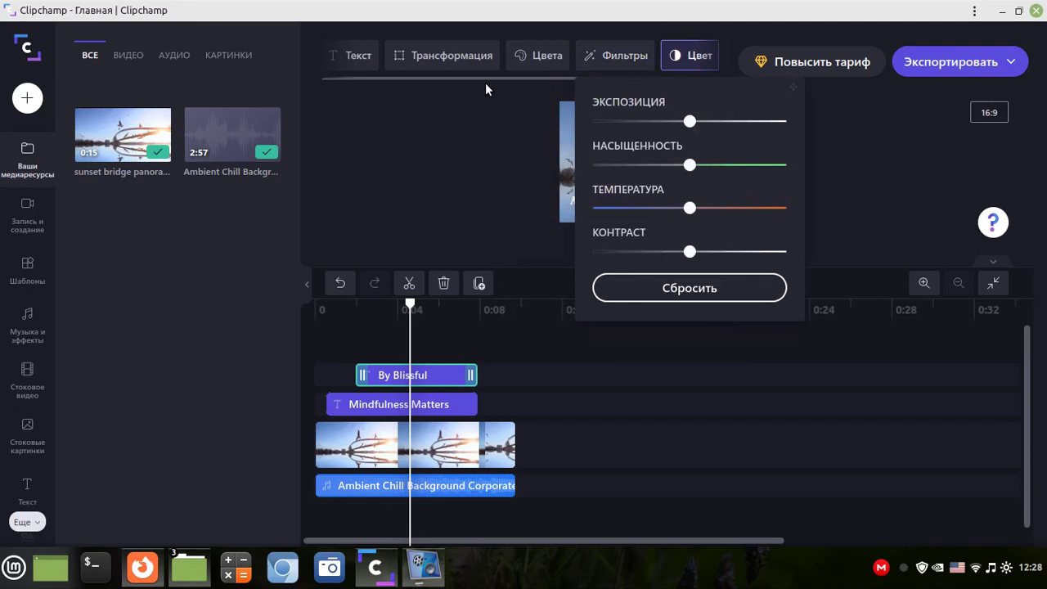
drag(465, 77, 643, 89)
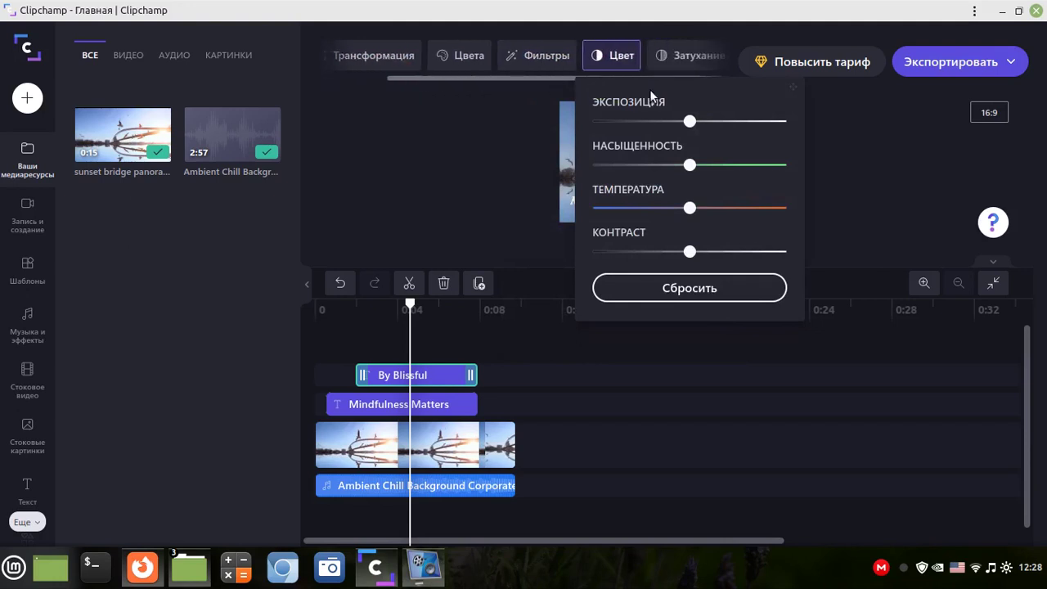
click(697, 54)
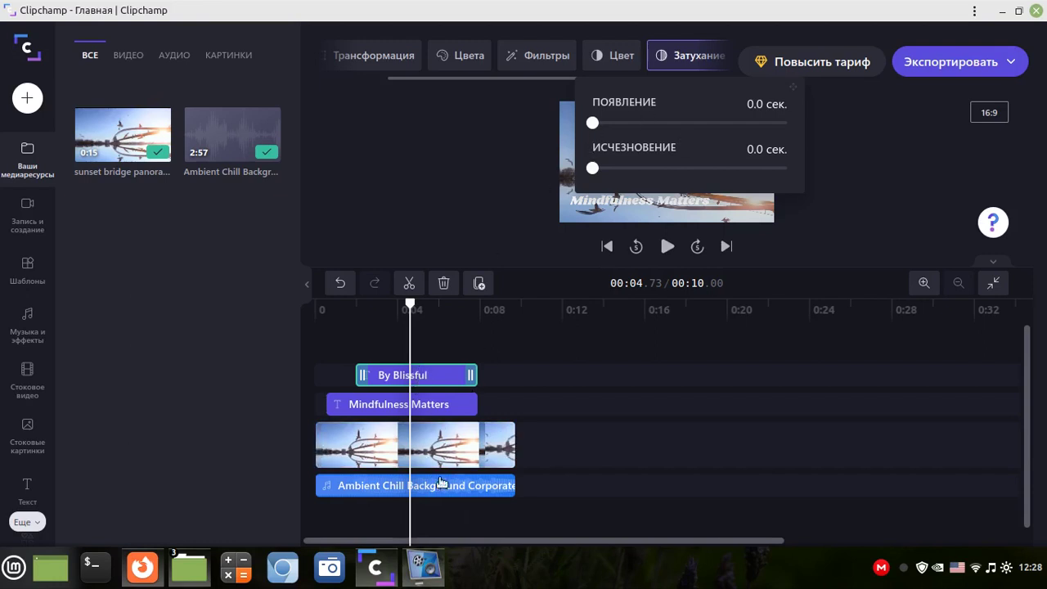
- With the "Mindfulness Matters" title selected, enlarge the preview area slightly and move the playhead to about 0.56 seconds
click(426, 404)
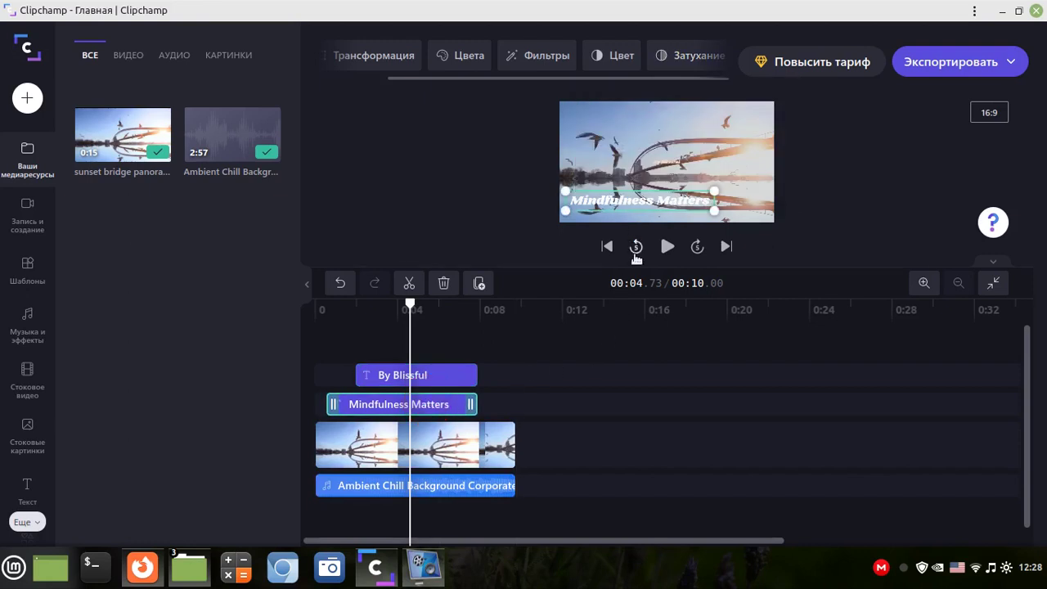
mouse_move(634, 262)
mouse_down()
mouse_move(636, 416)
mouse_move(635, 279)
mouse_up()
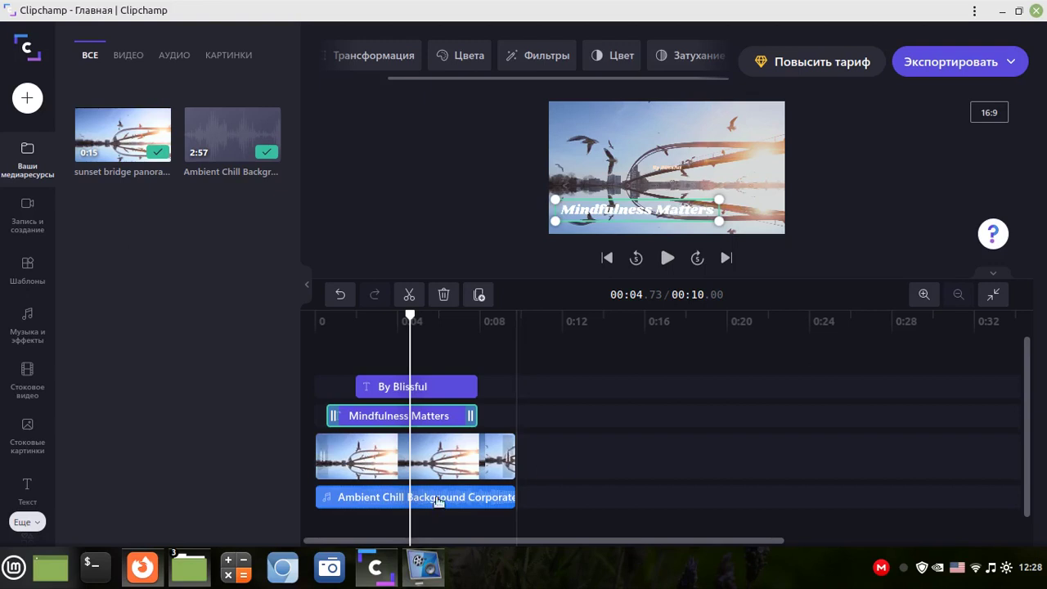
click(325, 321)
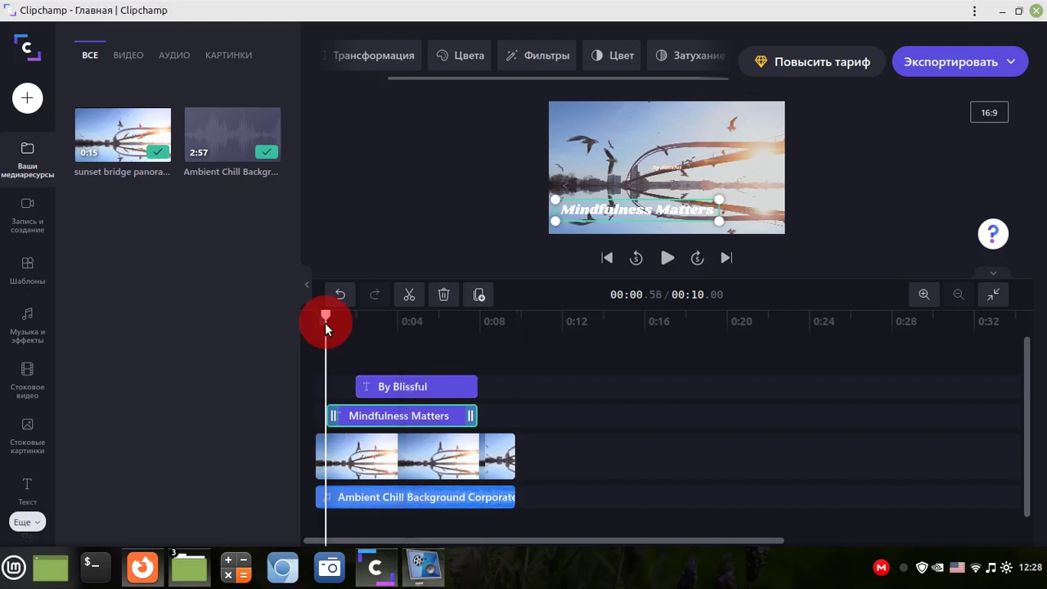
- Select the sunset bridge video clip and review its layout, transform and filter options without changing them
click(368, 476)
click(368, 479)
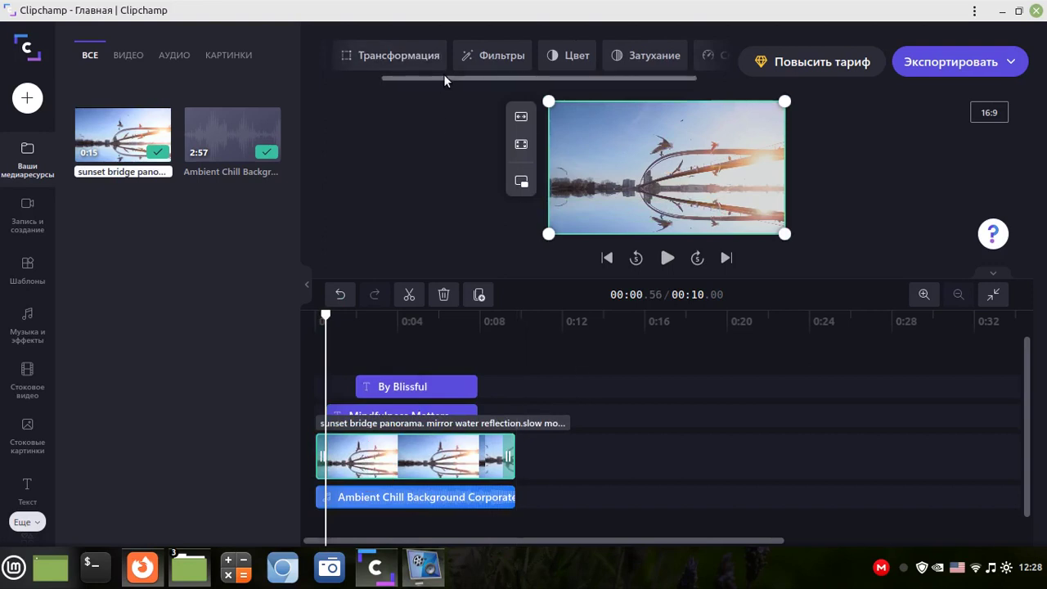
drag(443, 78, 292, 81)
click(364, 58)
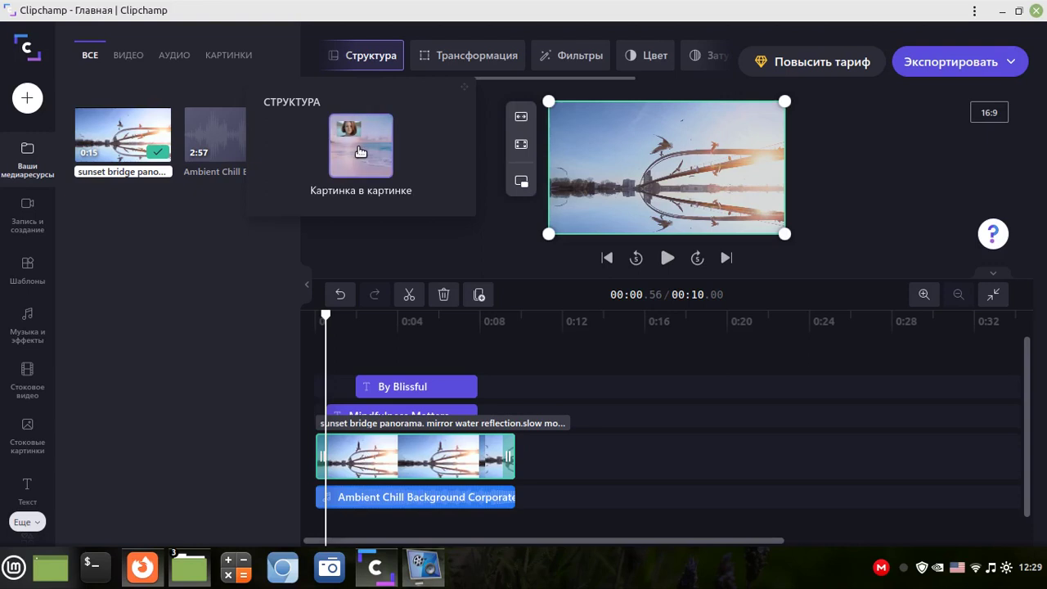
click(473, 59)
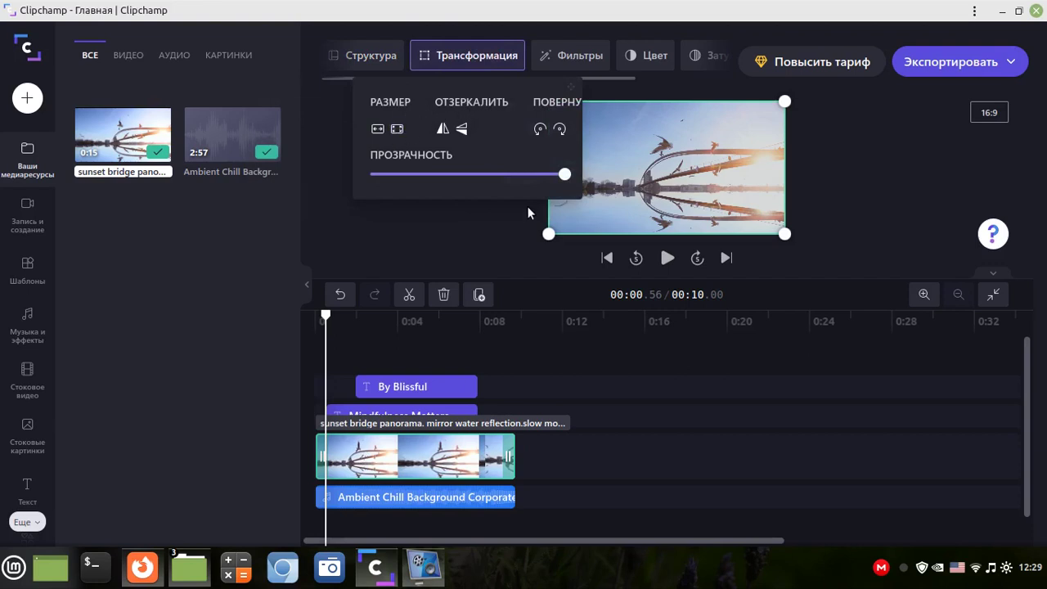
click(572, 54)
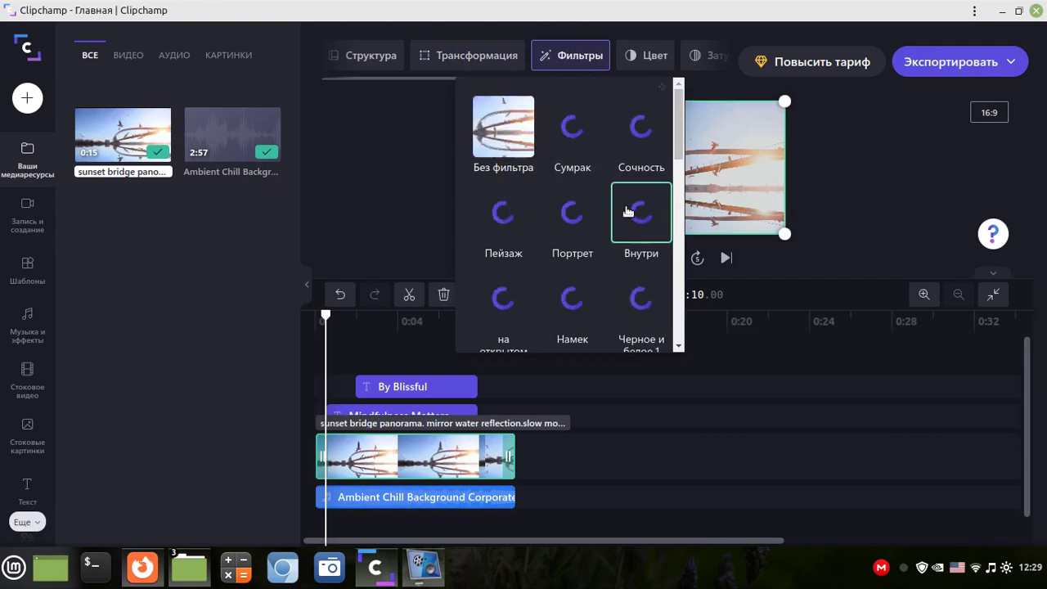
- Review the sunset bridge clip's colour adjustment, fade and speed settings without changing them, and close the settings
click(649, 55)
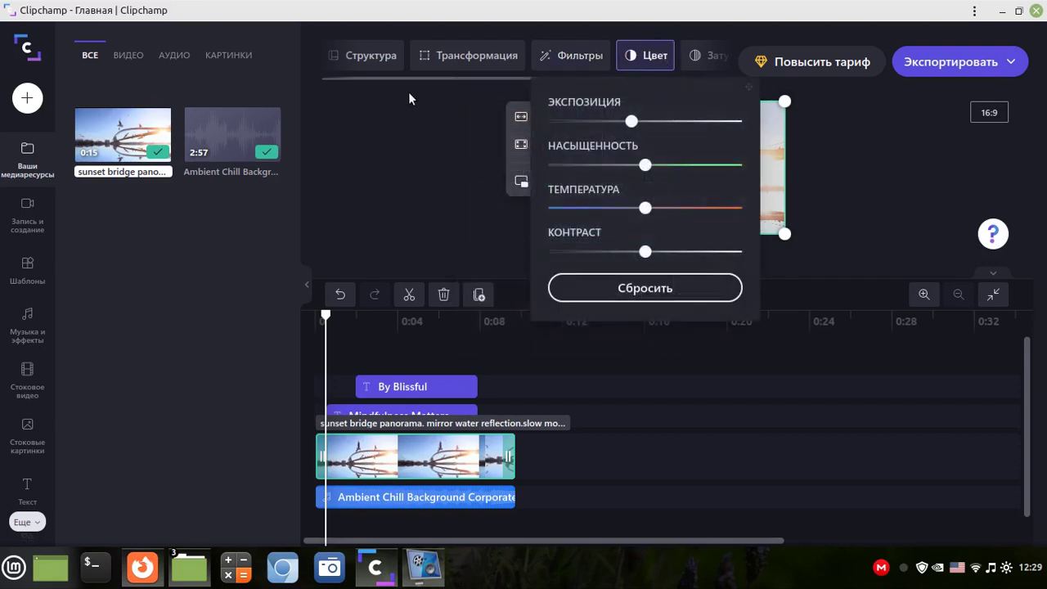
drag(453, 79, 543, 81)
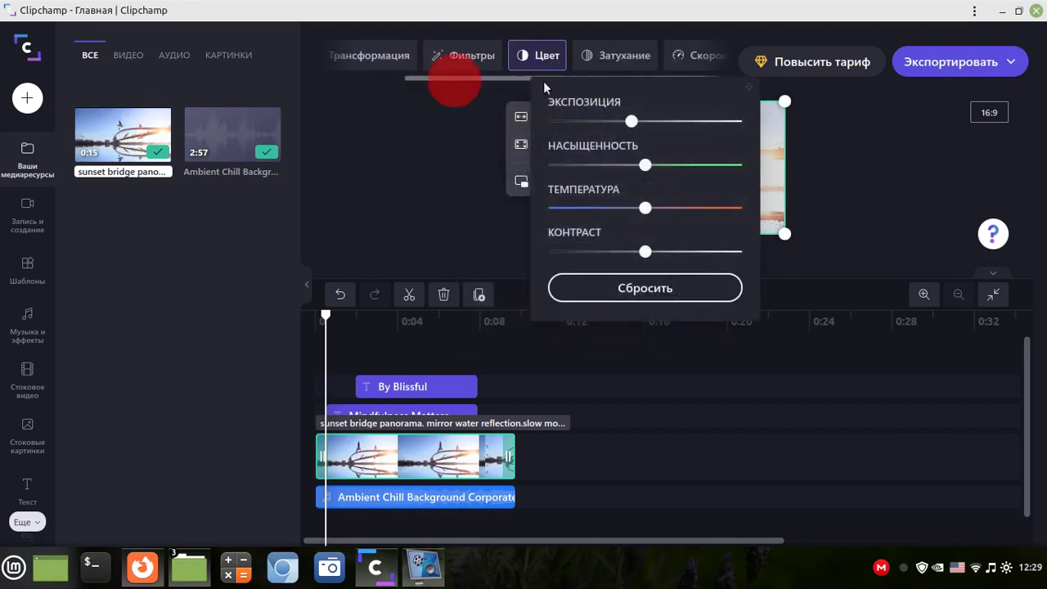
click(604, 57)
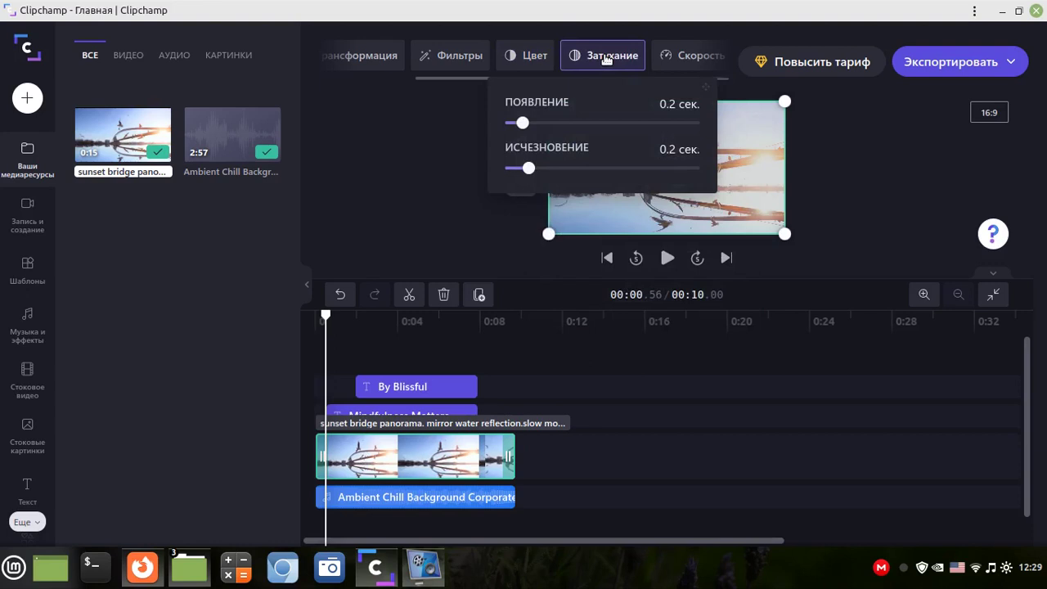
click(687, 55)
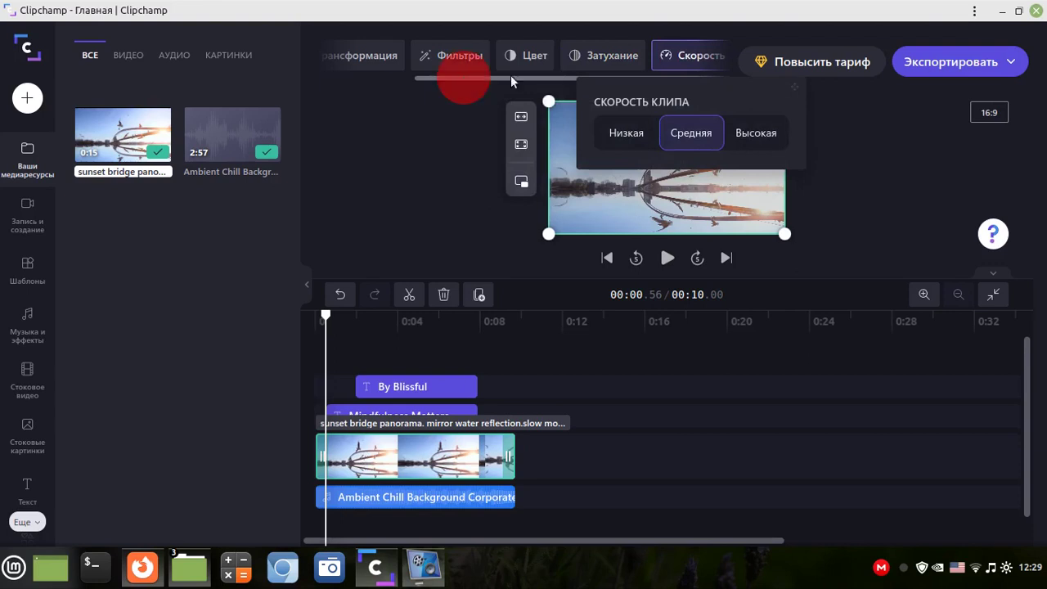
click(716, 61)
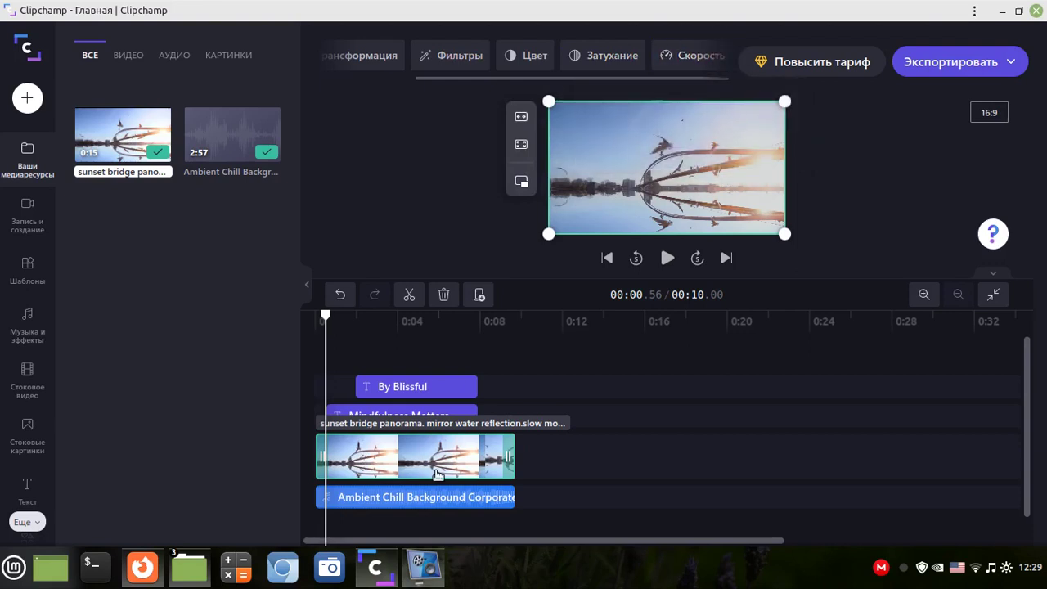
- Select the "Ambient Chill Background Corporate Music" clip and review its volume and fade settings, leaving them unchanged
click(354, 499)
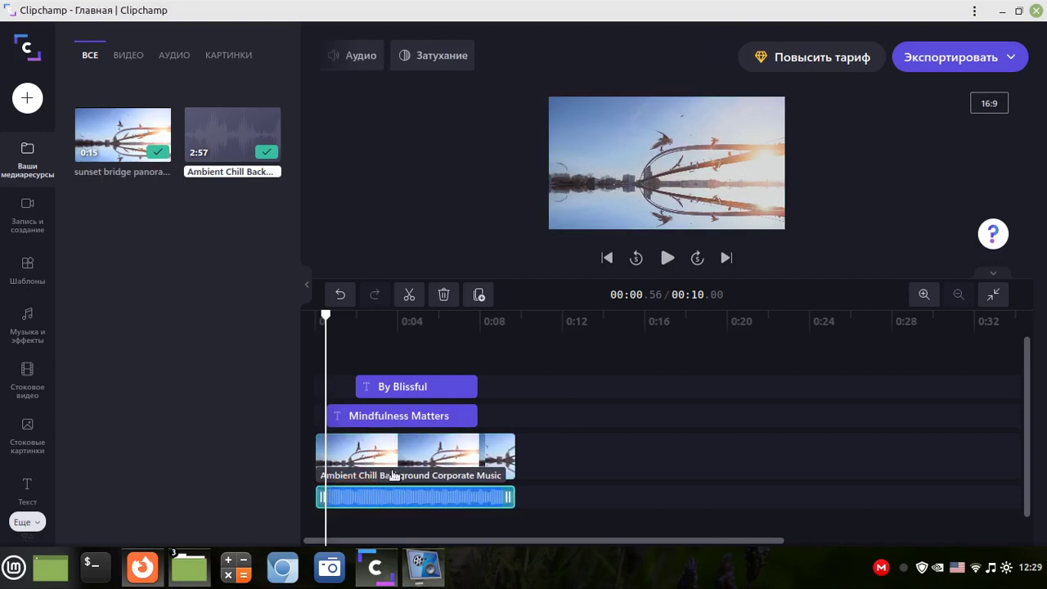
click(356, 58)
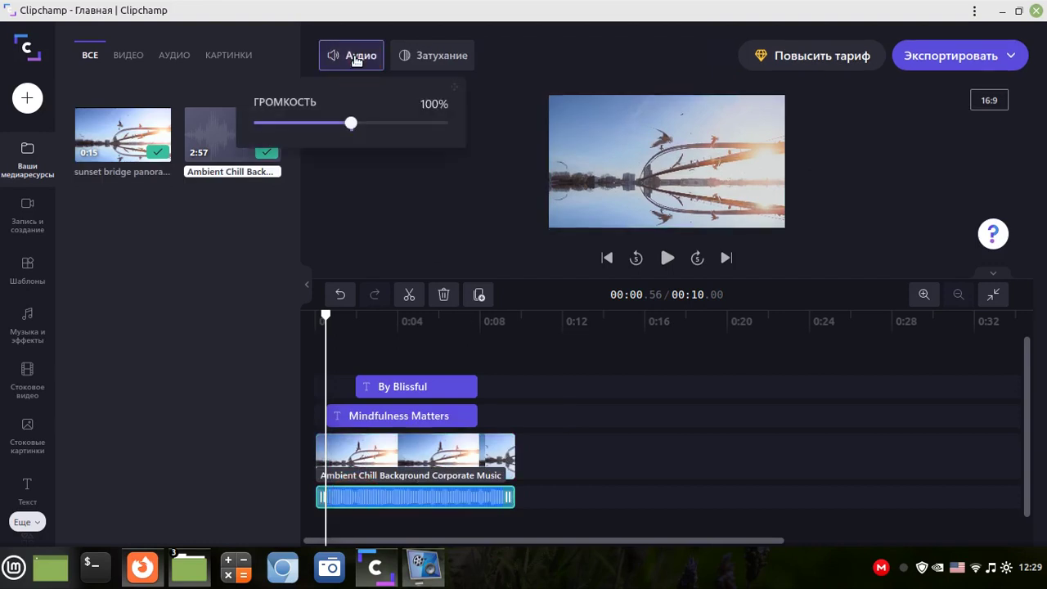
click(427, 56)
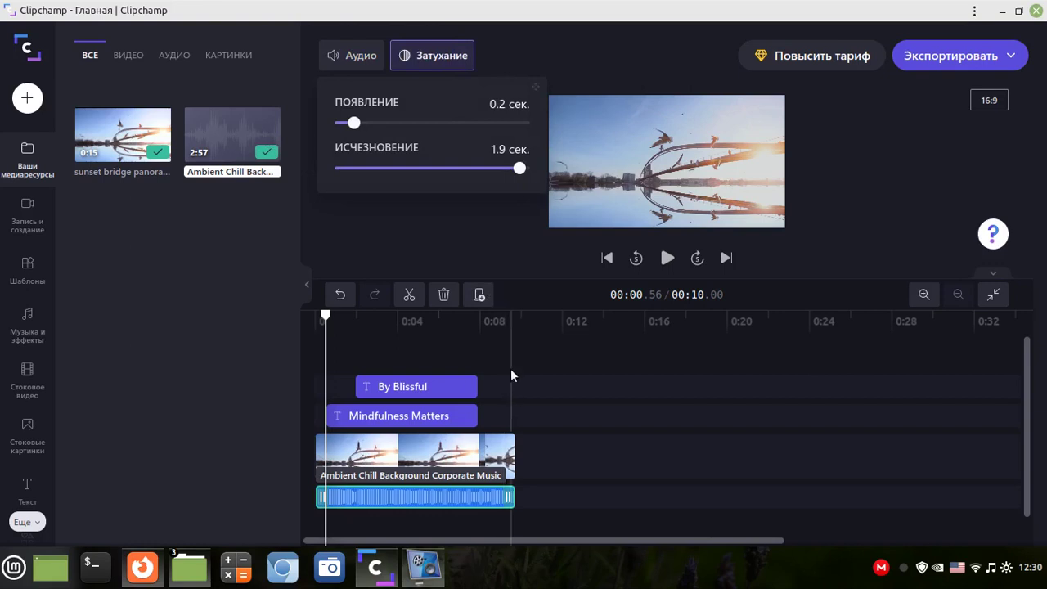
click(437, 572)
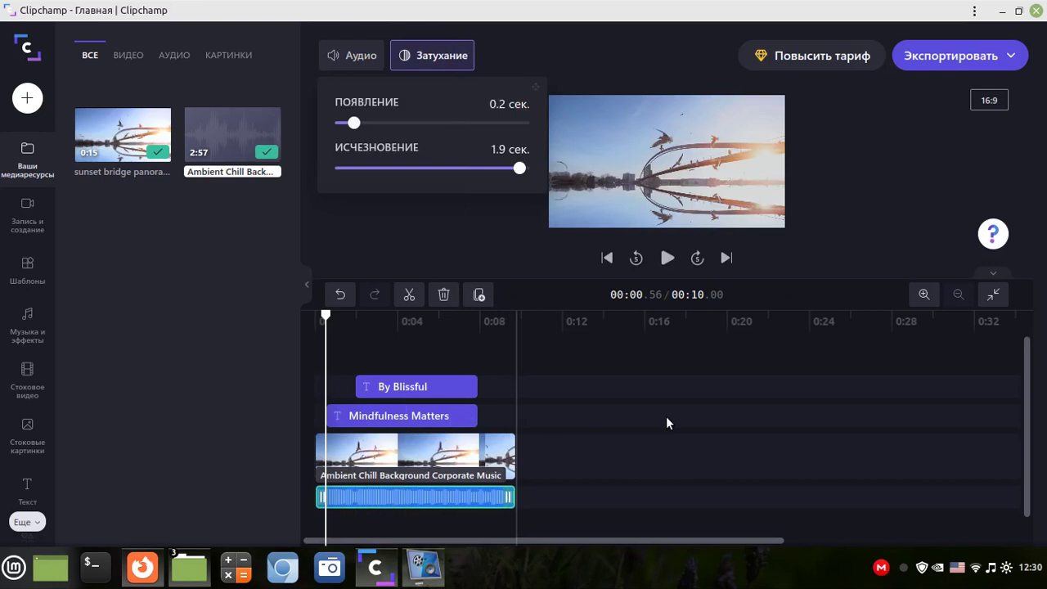
click(433, 56)
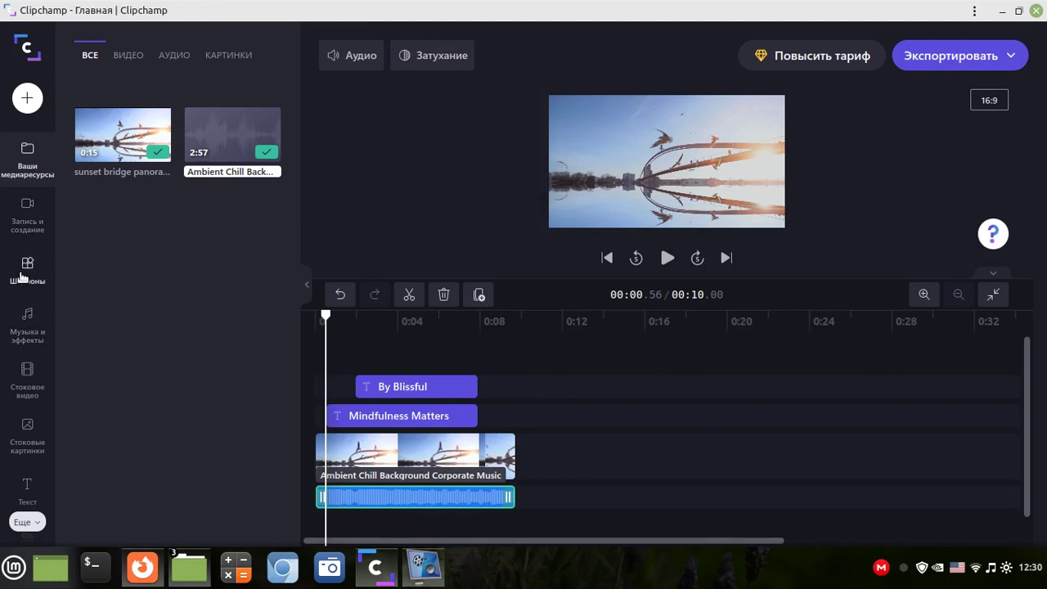
- Browse the music and effects library through its categories, from Beats down to the free-to-use tracks
click(27, 333)
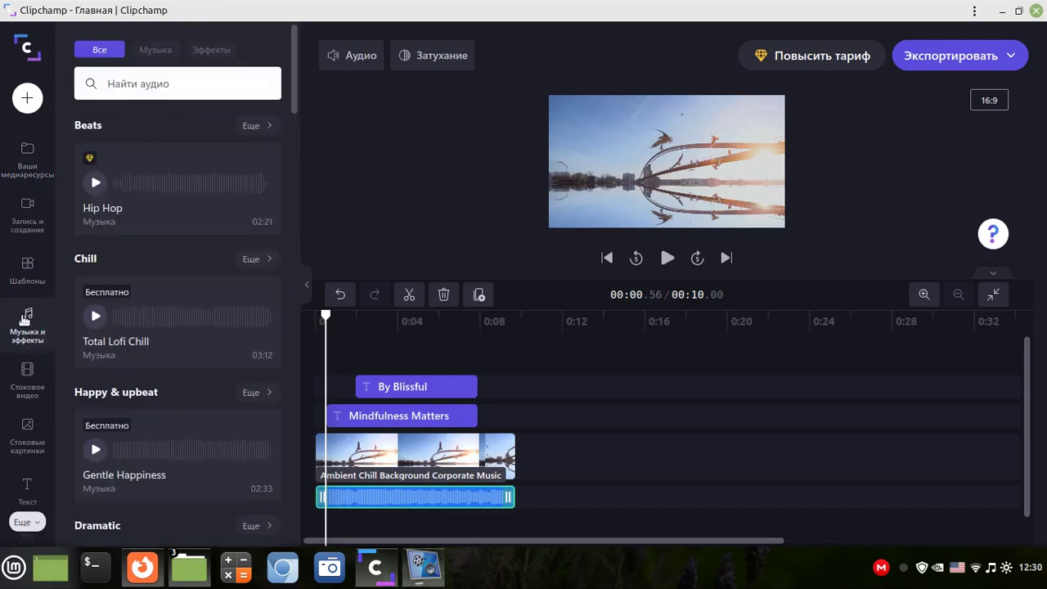
mouse_move(139, 358)
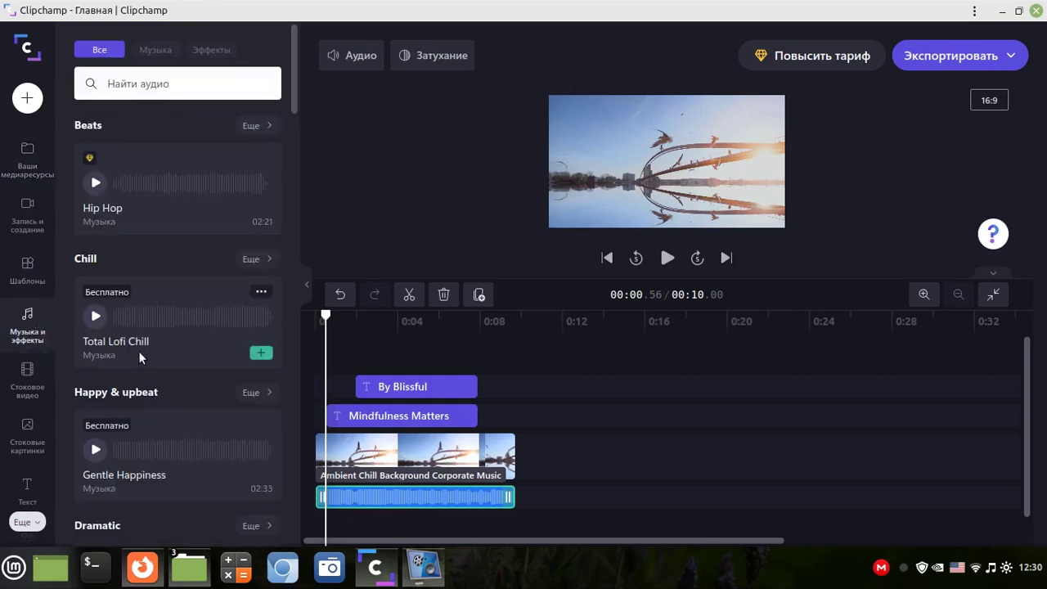
mouse_move(90, 161)
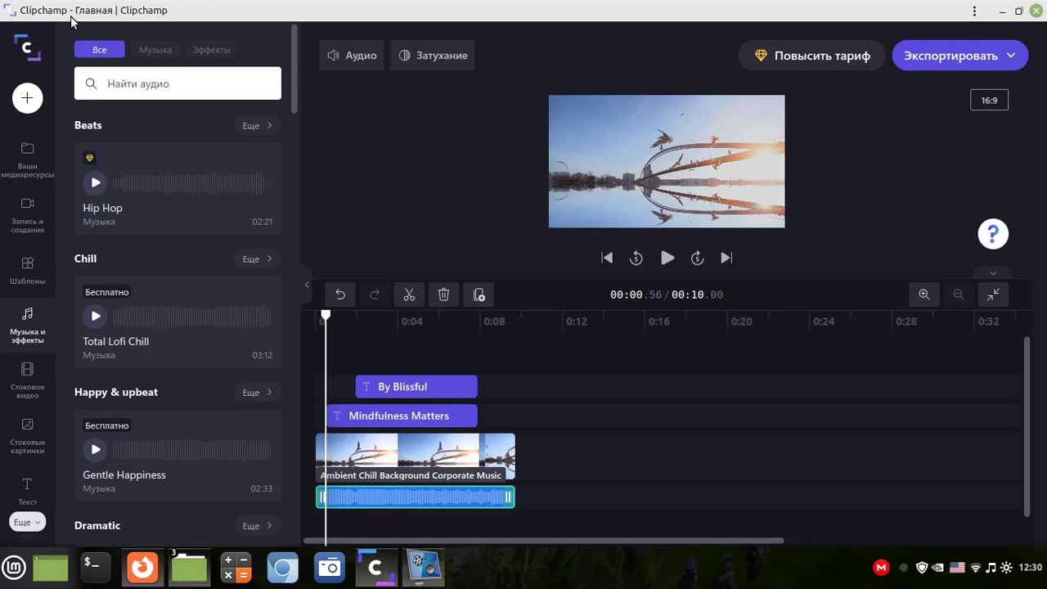
scroll(187, 355, down, 3)
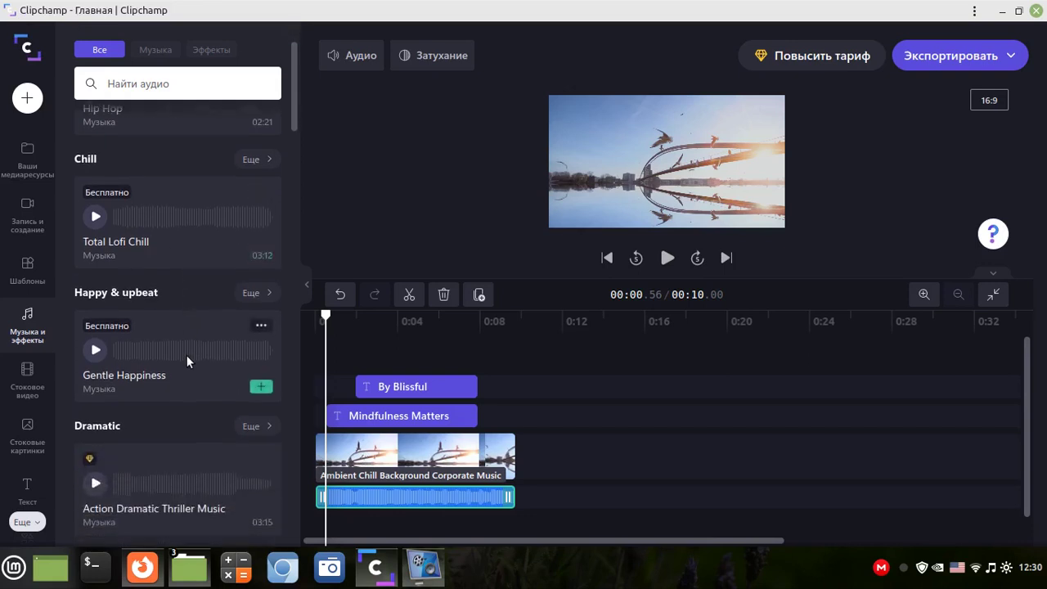
scroll(186, 357, down, 3)
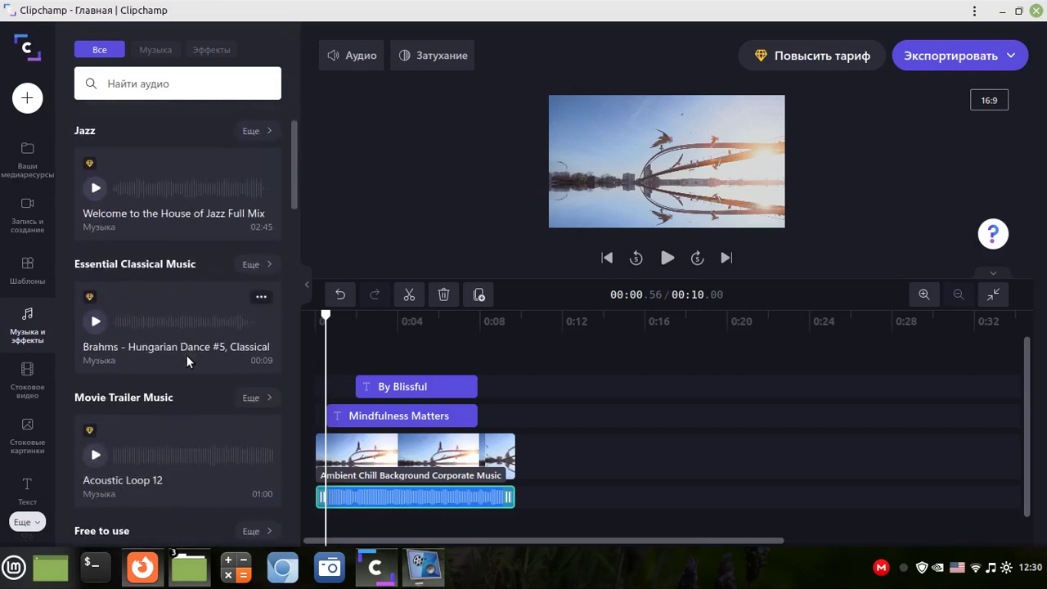
scroll(178, 367, down, 3)
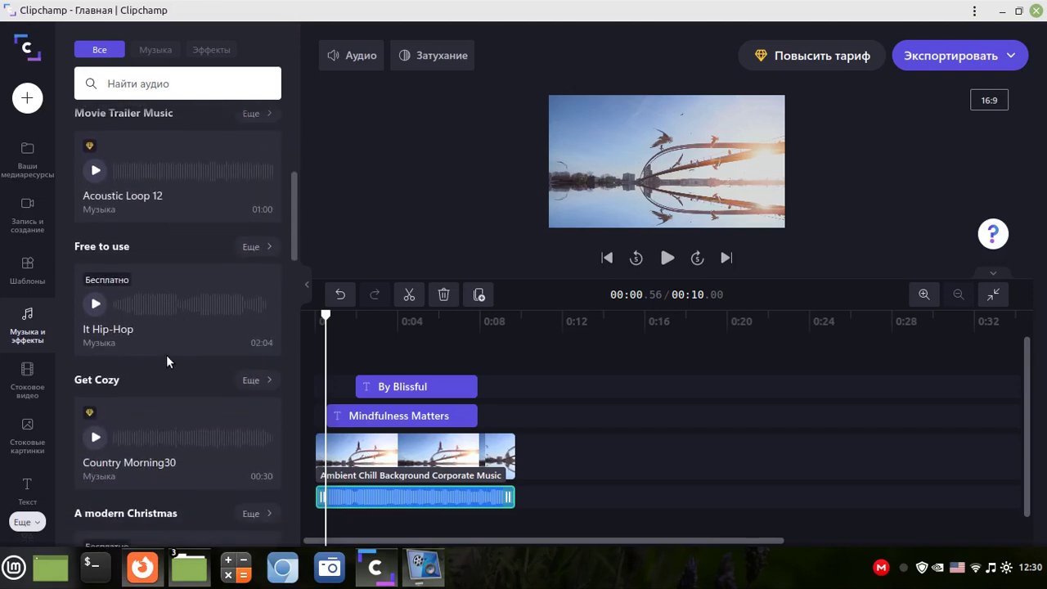
- Browse the stock video library's categories, checking which clips are free and which are premium
click(30, 389)
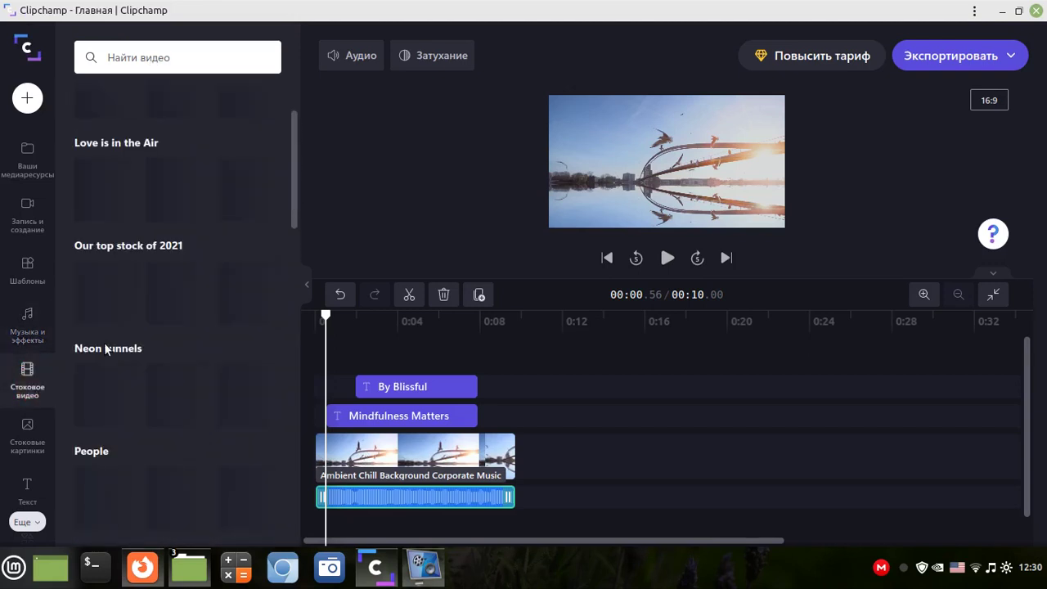
mouse_move(116, 321)
mouse_move(175, 391)
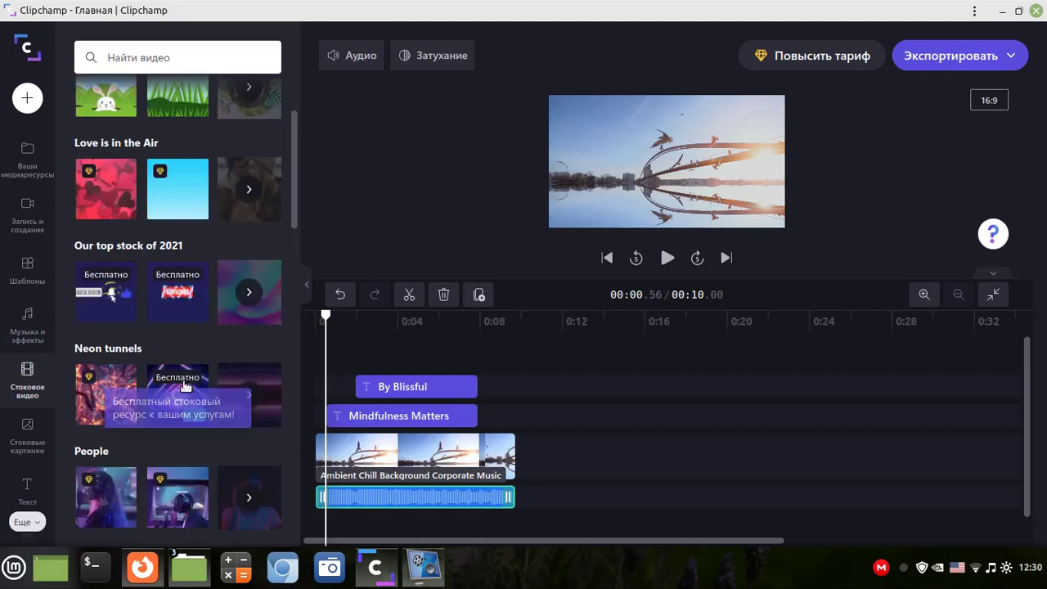
scroll(183, 386, up, 3)
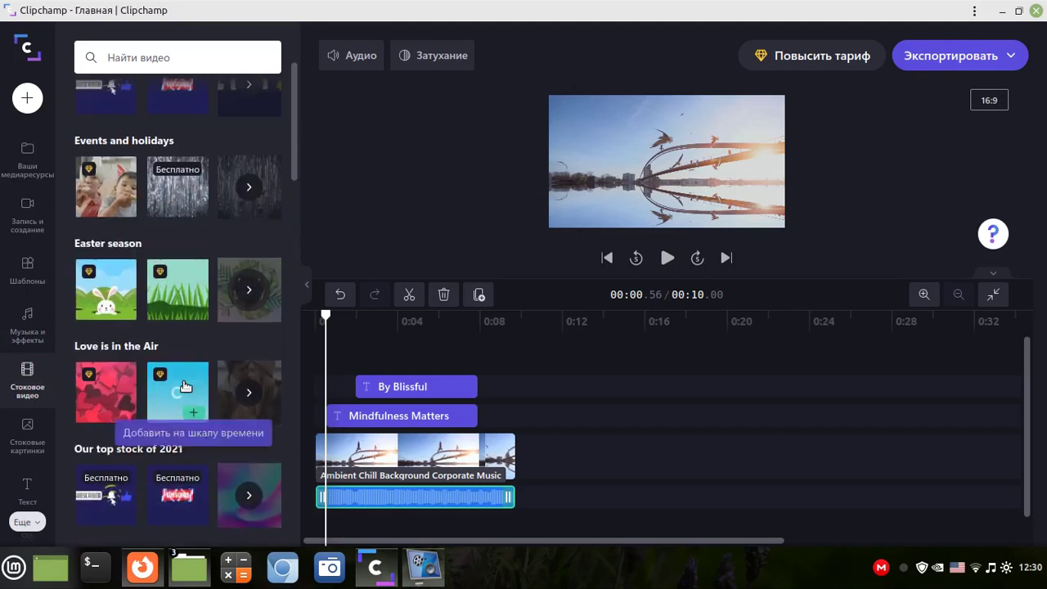
scroll(183, 381, up, 2)
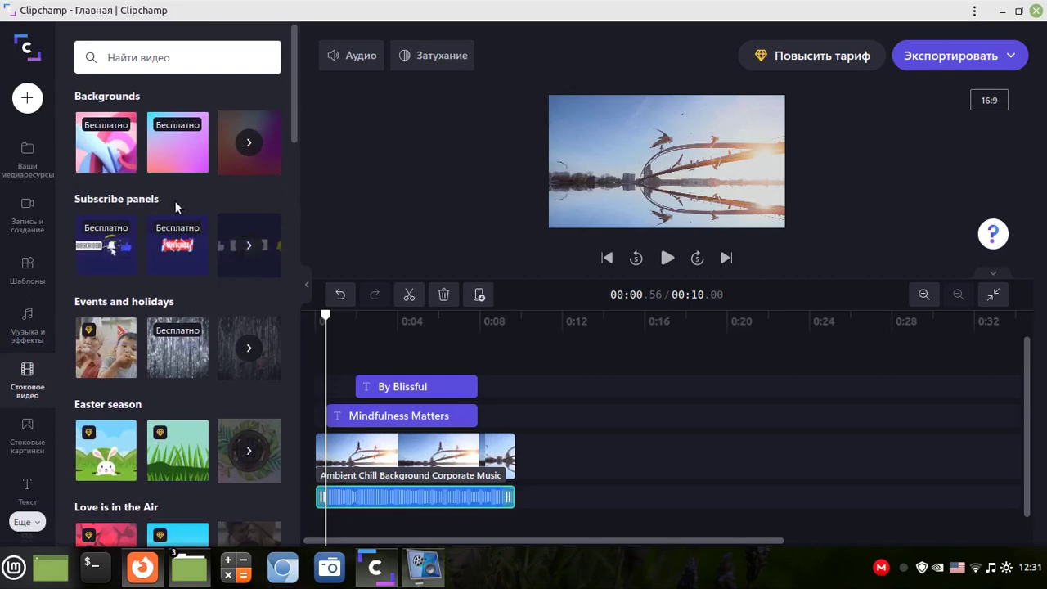
mouse_move(179, 159)
scroll(180, 355, down, 3)
scroll(180, 355, down, 5)
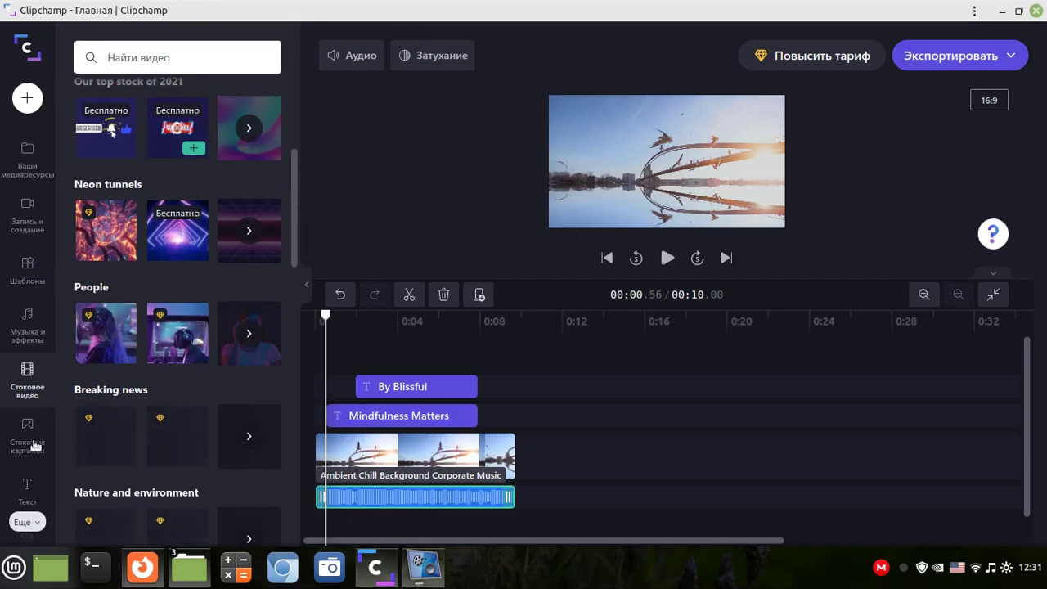
- Look over the stock image categories and preview the animated heading styles in the text library, from Крупный заголовок to Печатная машинка
click(32, 442)
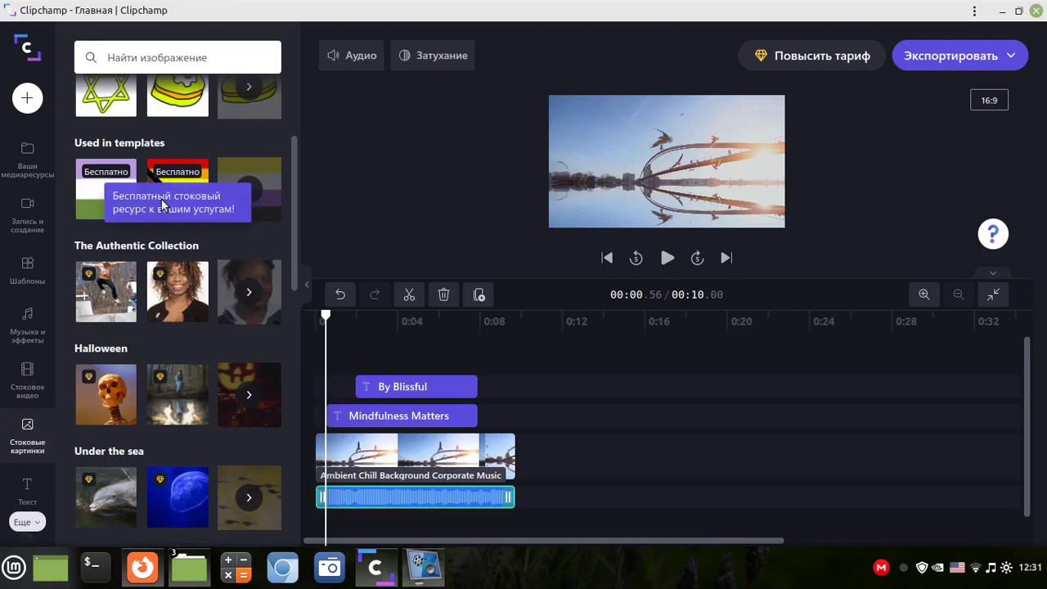
click(32, 489)
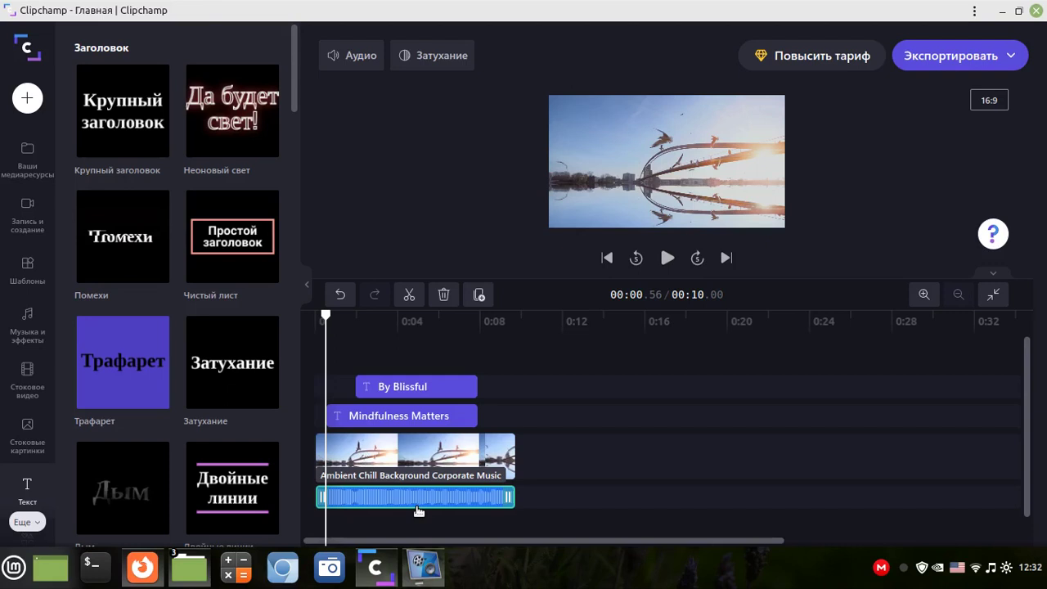
mouse_move(121, 110)
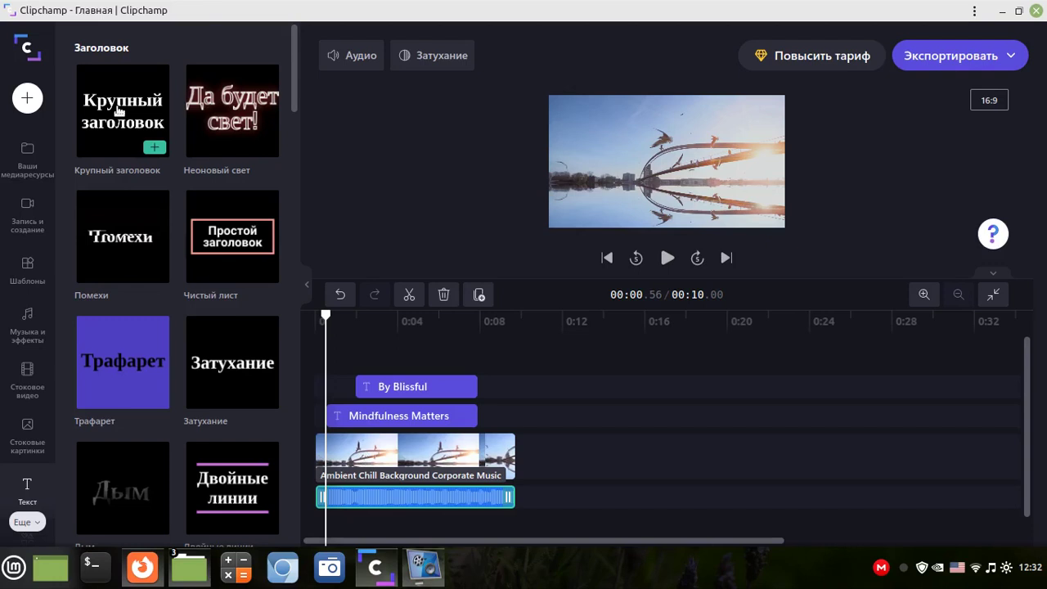
mouse_move(238, 112)
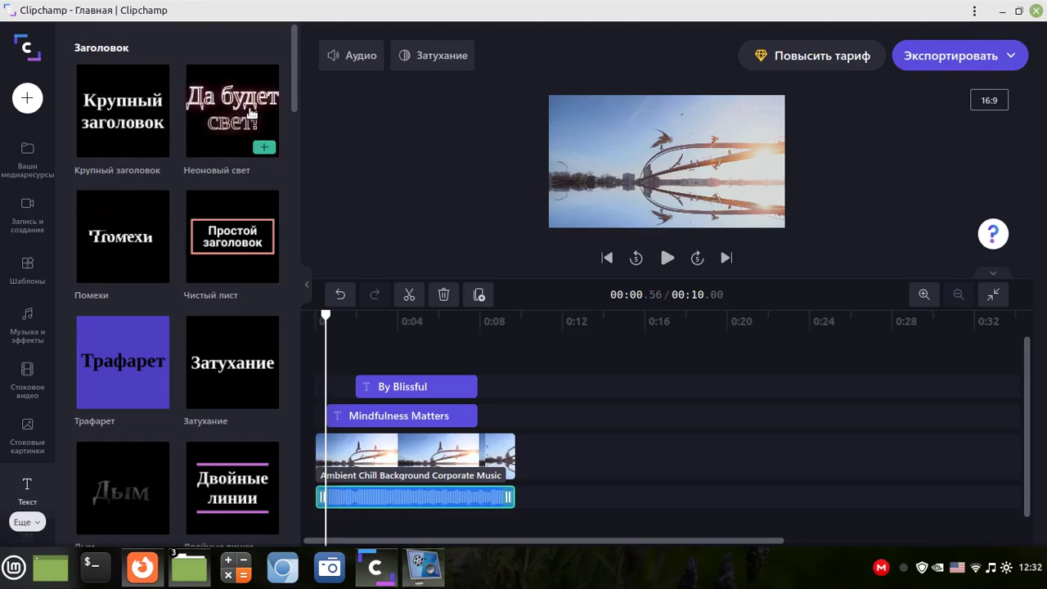
mouse_move(221, 239)
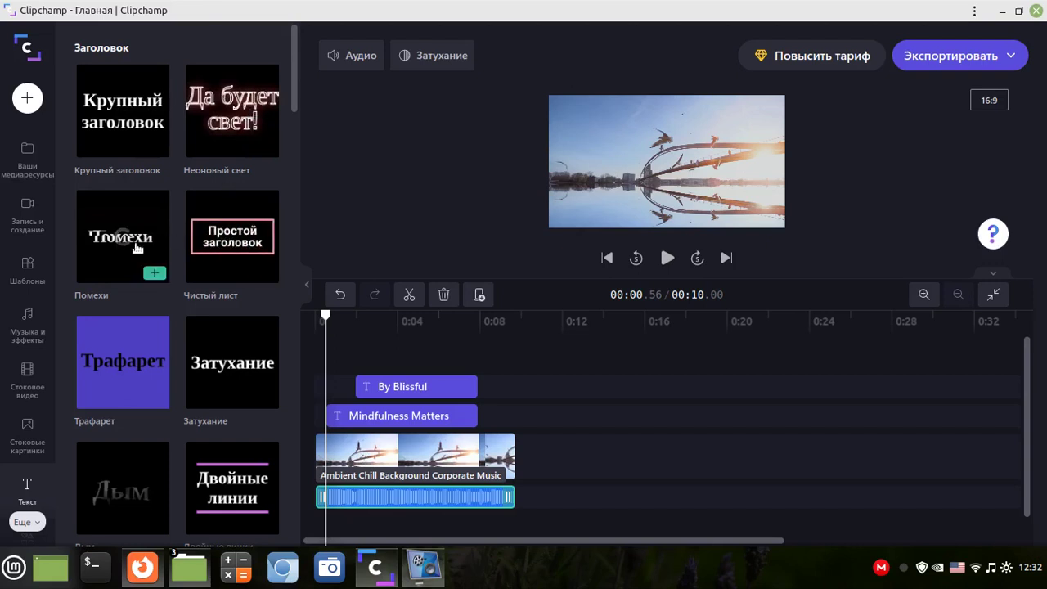
mouse_move(110, 373)
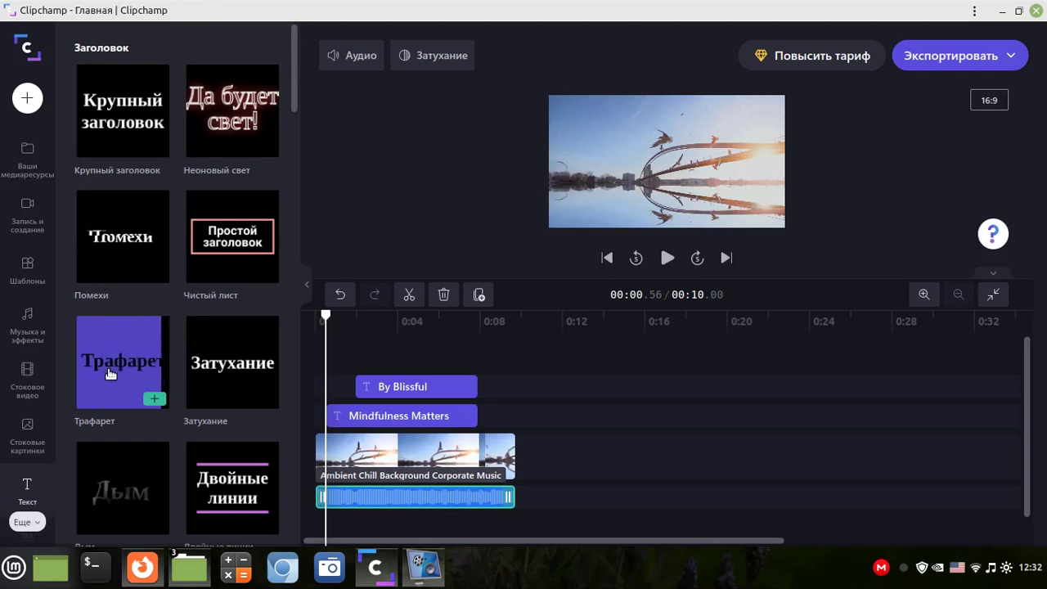
mouse_move(210, 381)
scroll(210, 381, down, 3)
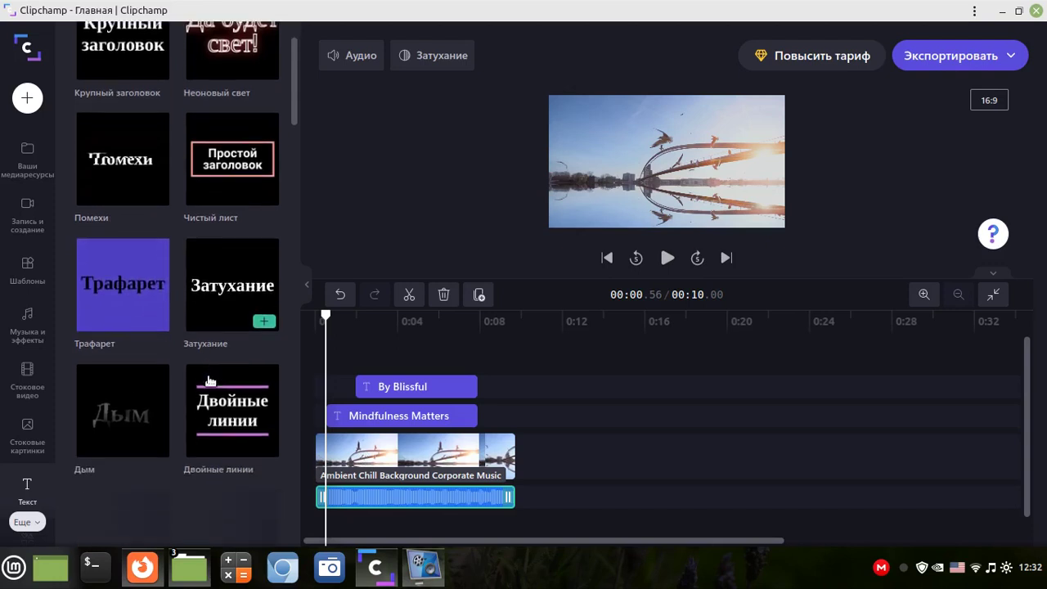
mouse_move(129, 263)
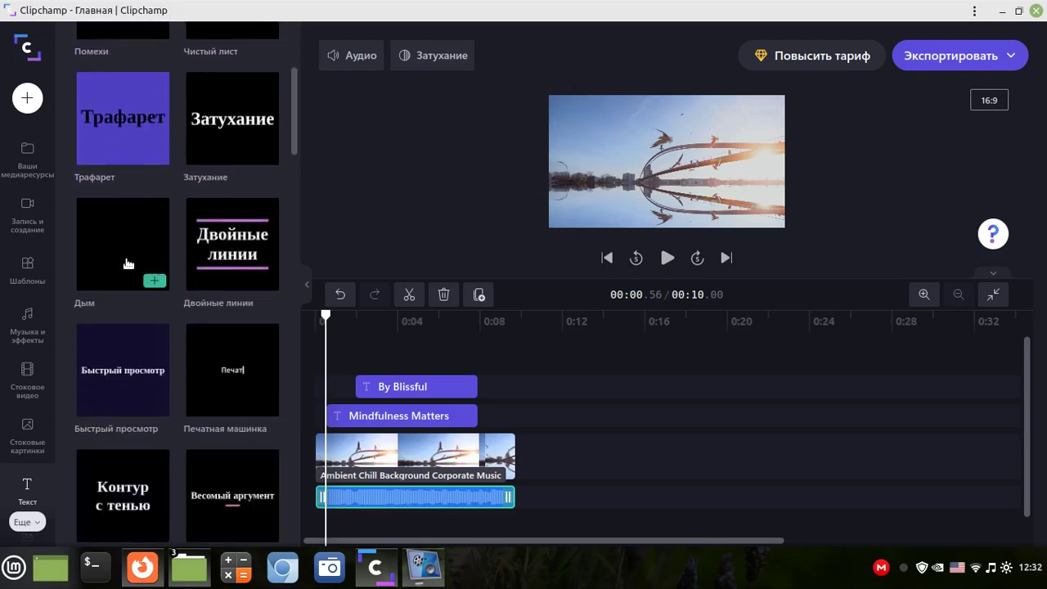
mouse_move(129, 388)
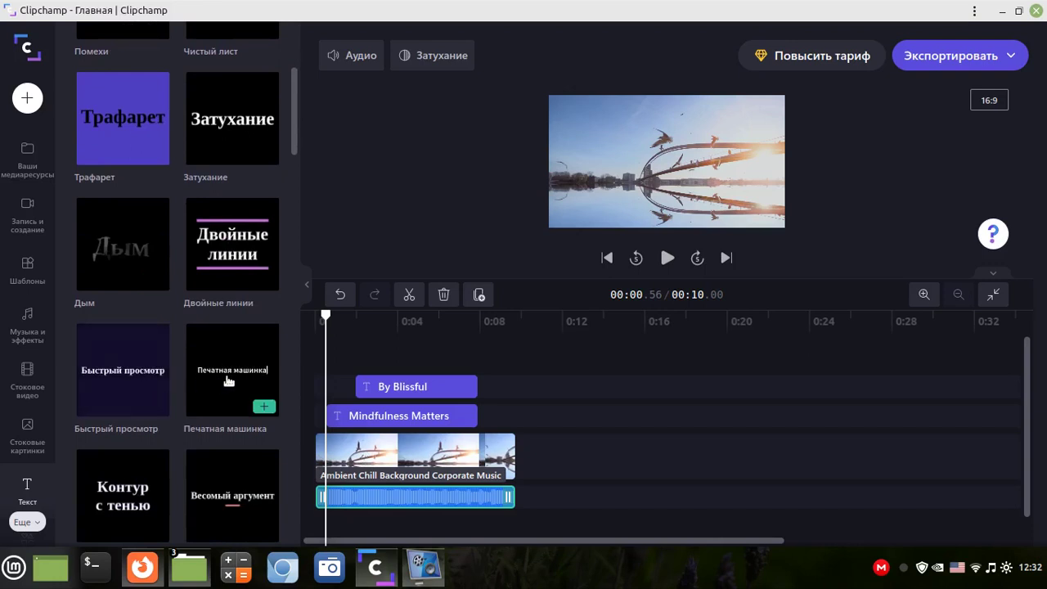
mouse_move(232, 269)
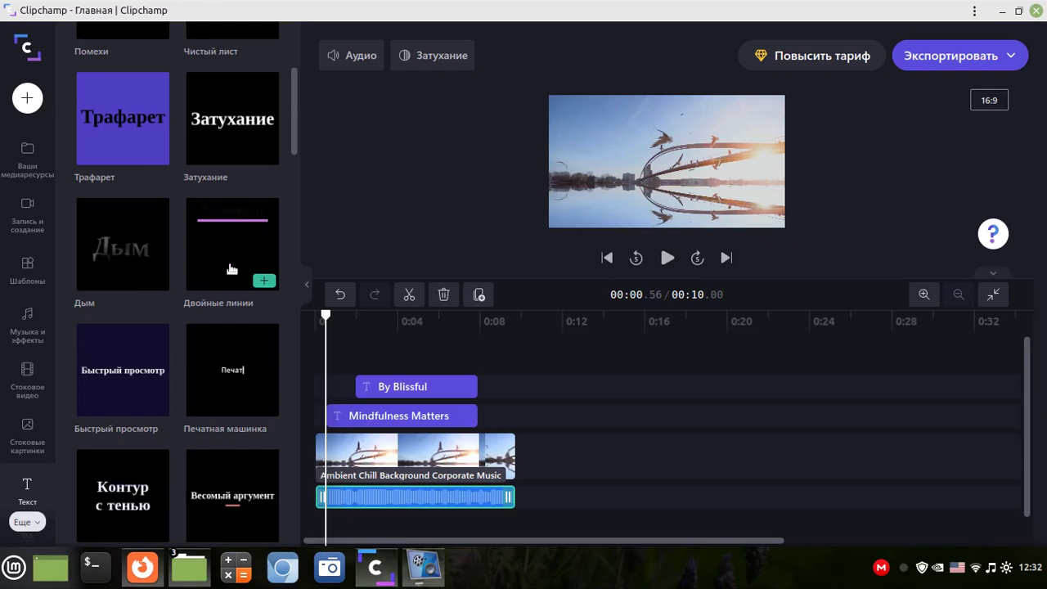
- Browse the remaining text styles, from the other headings through the two-line titles to the subtitles and captions
scroll(232, 269, down, 3)
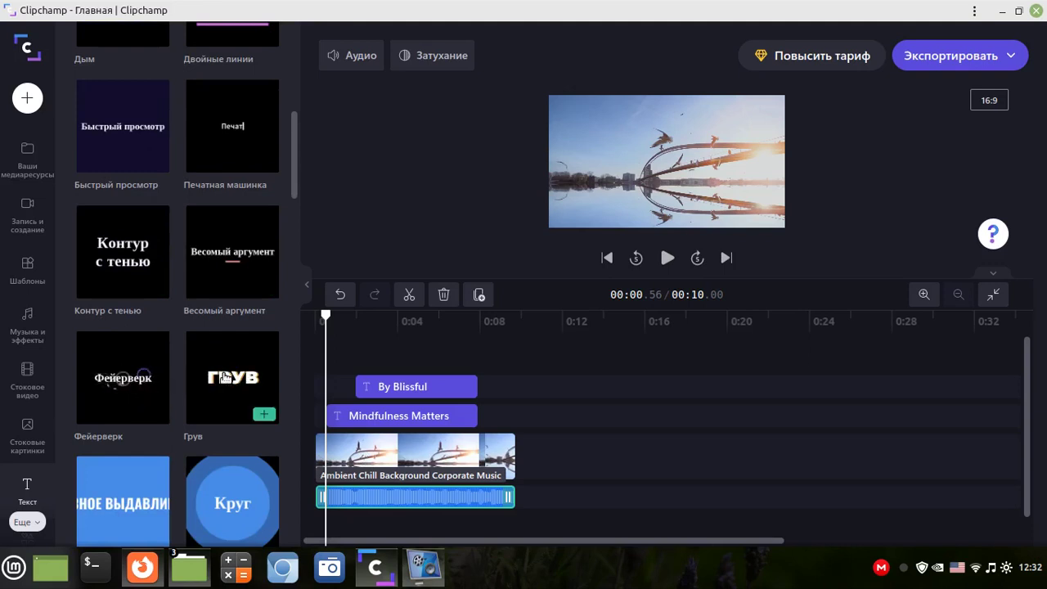
scroll(225, 377, down, 3)
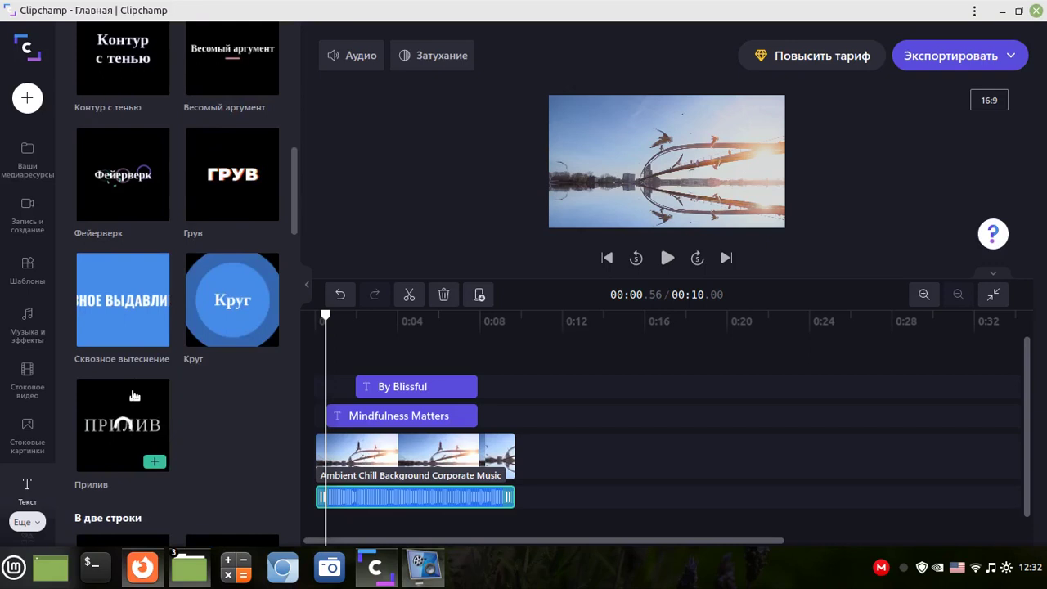
mouse_move(127, 340)
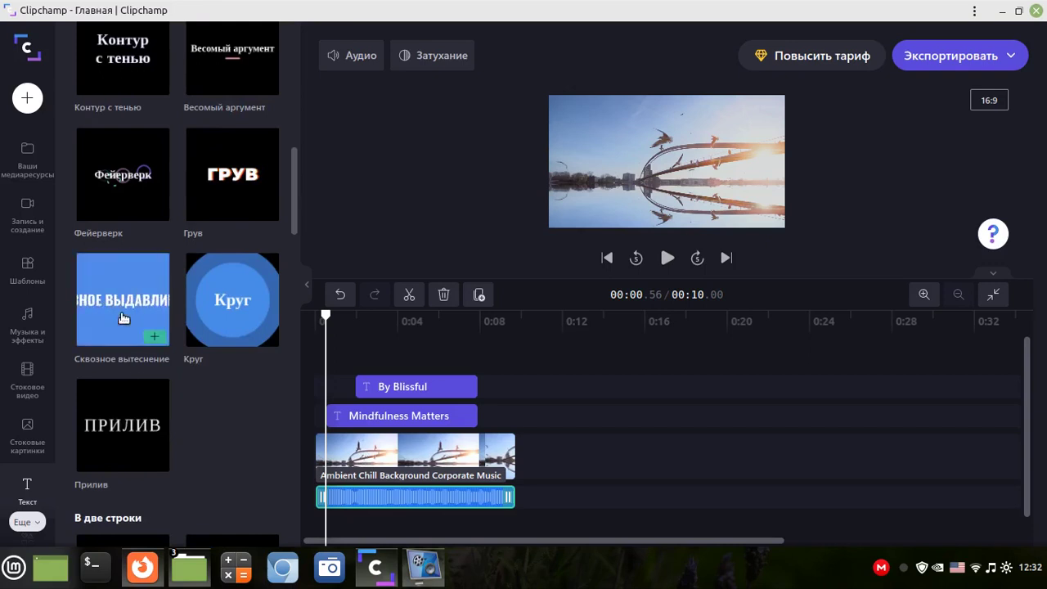
scroll(109, 321, down, 1)
scroll(107, 318, down, 2)
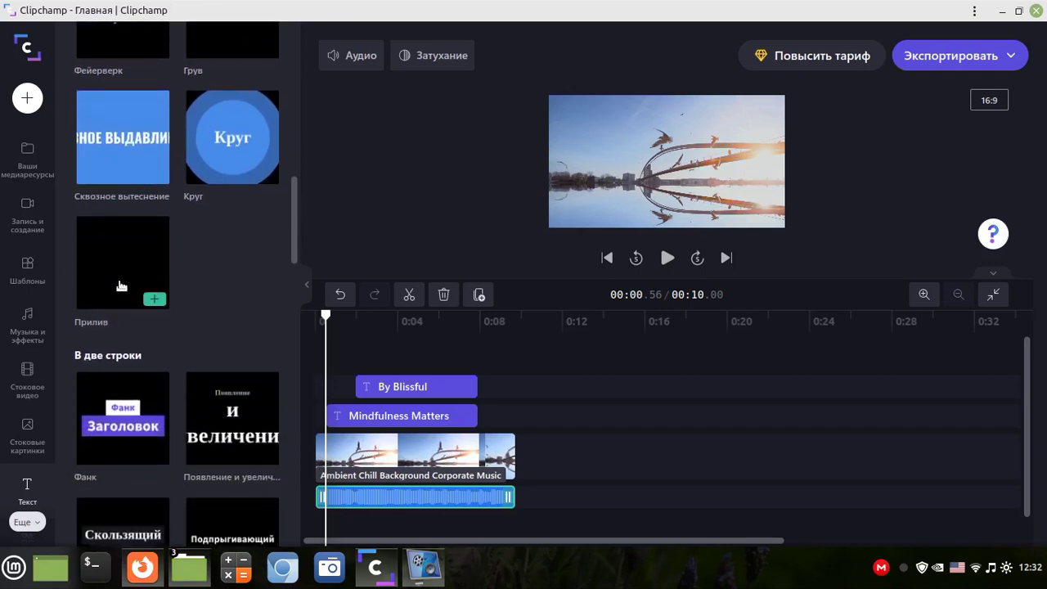
scroll(122, 284, down, 2)
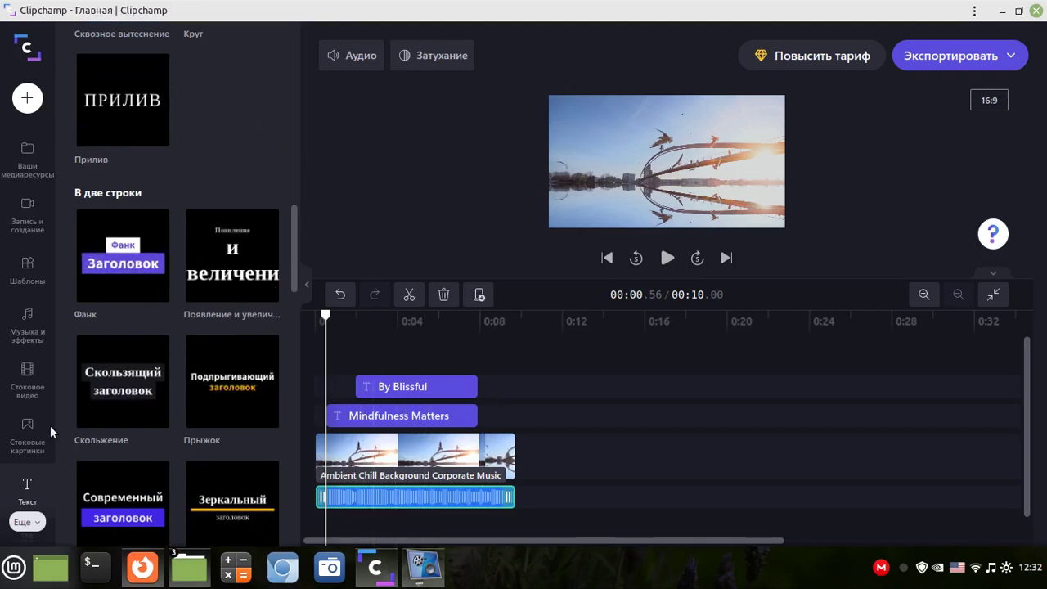
scroll(106, 383, down, 3)
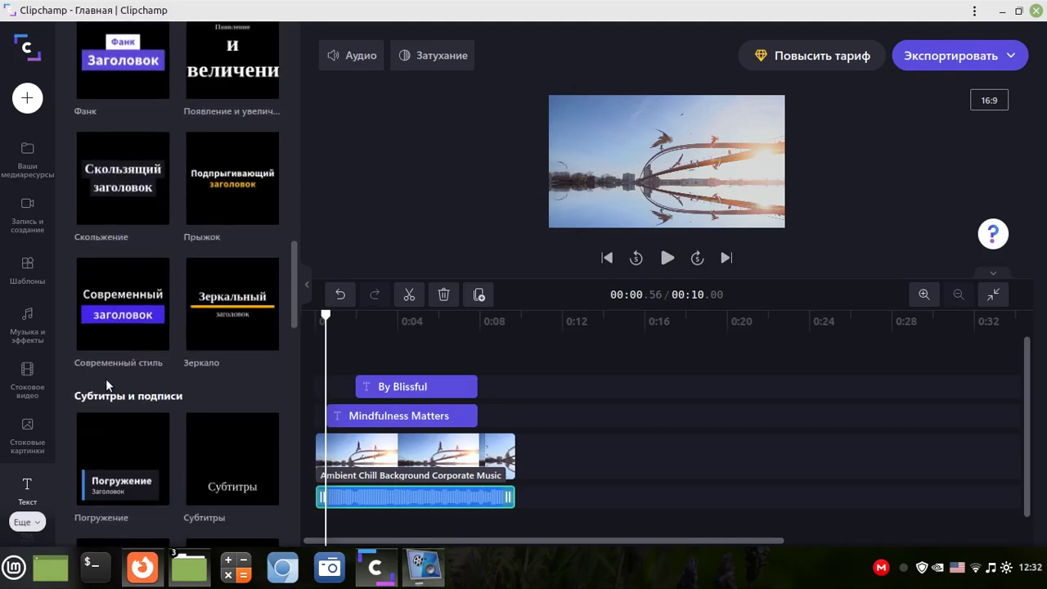
scroll(112, 367, down, 2)
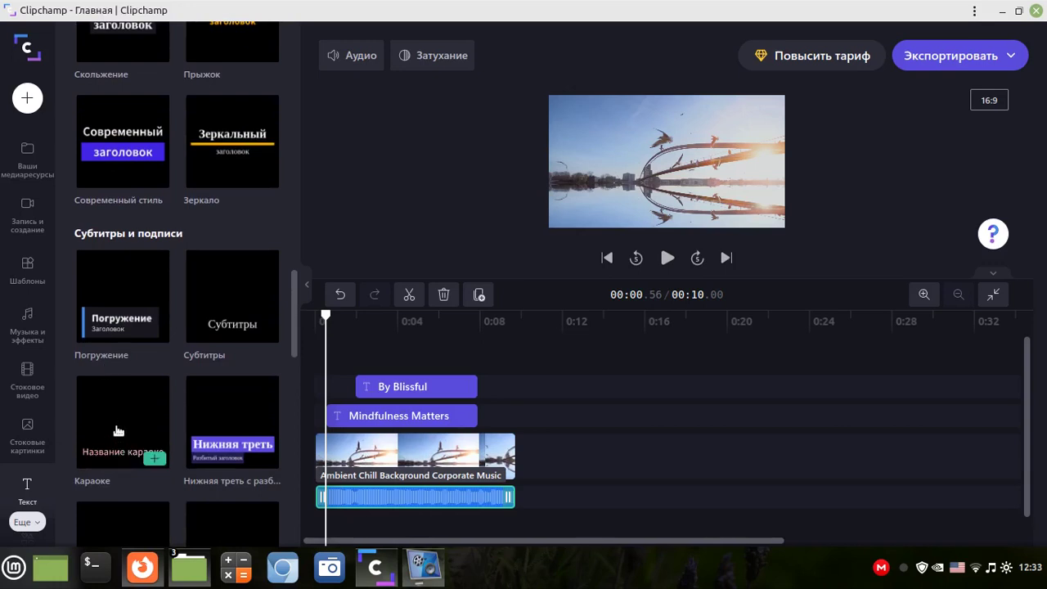
- Delete the "By Blissful" title from the timeline
click(417, 386)
click(417, 386)
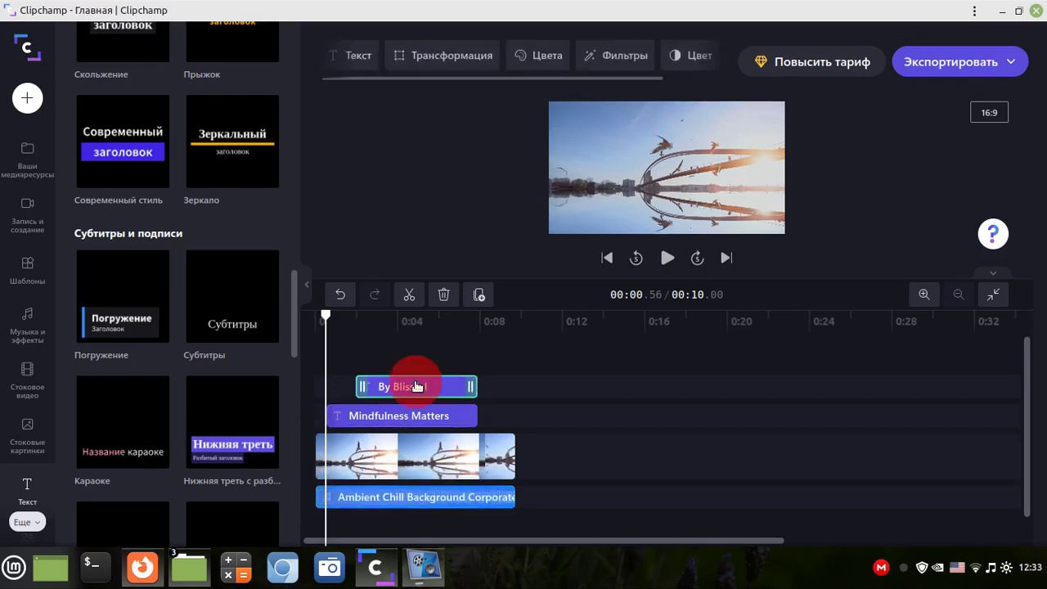
click(444, 293)
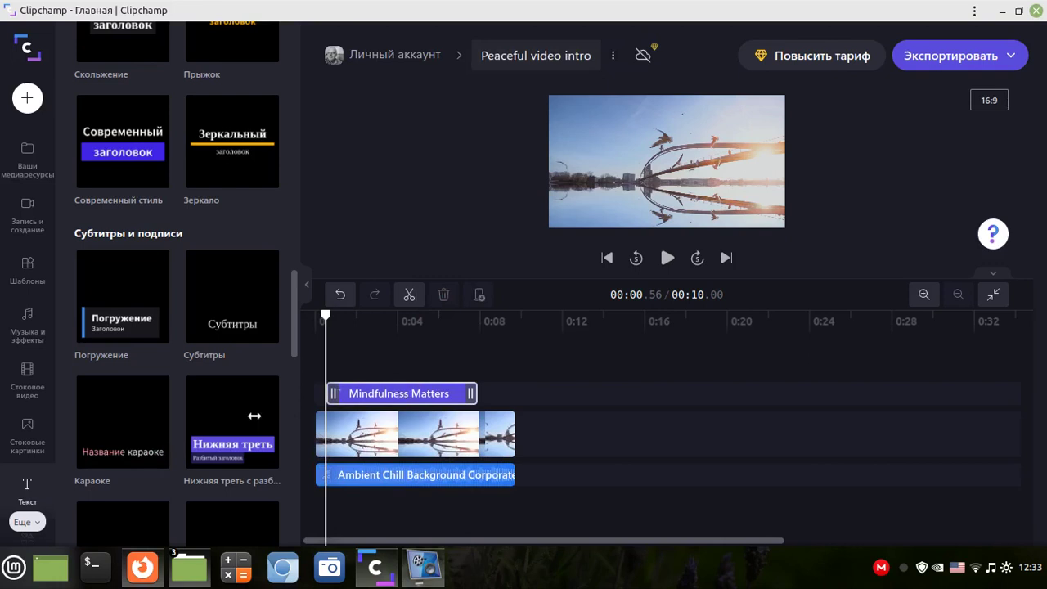
- Apply the Караоке style to the "Mindfulness Matters" title and replace its text with "караоке песен"
drag(106, 421, 363, 389)
click(376, 398)
click(354, 56)
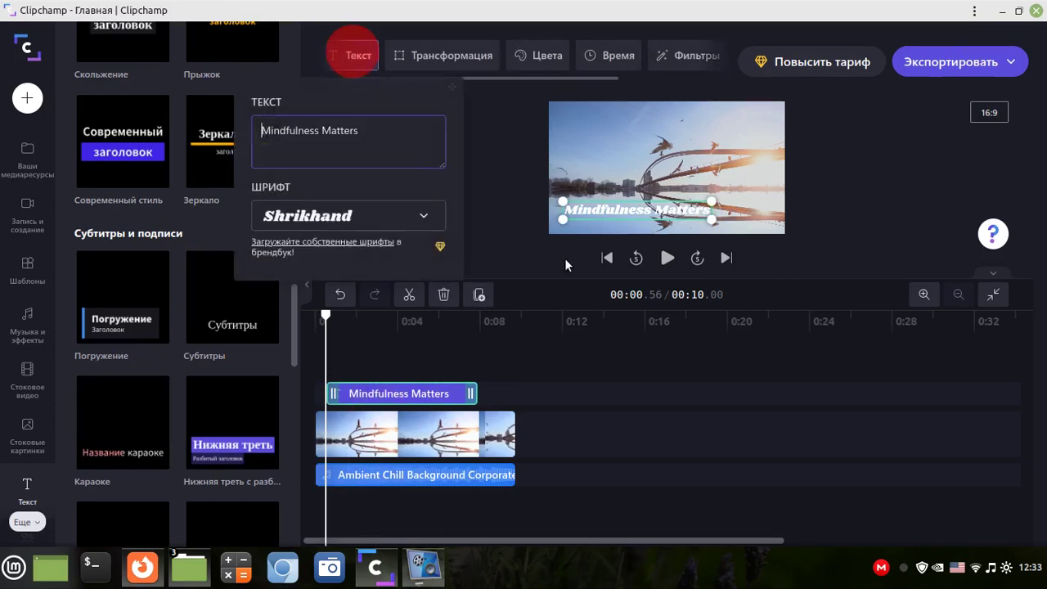
click(378, 131)
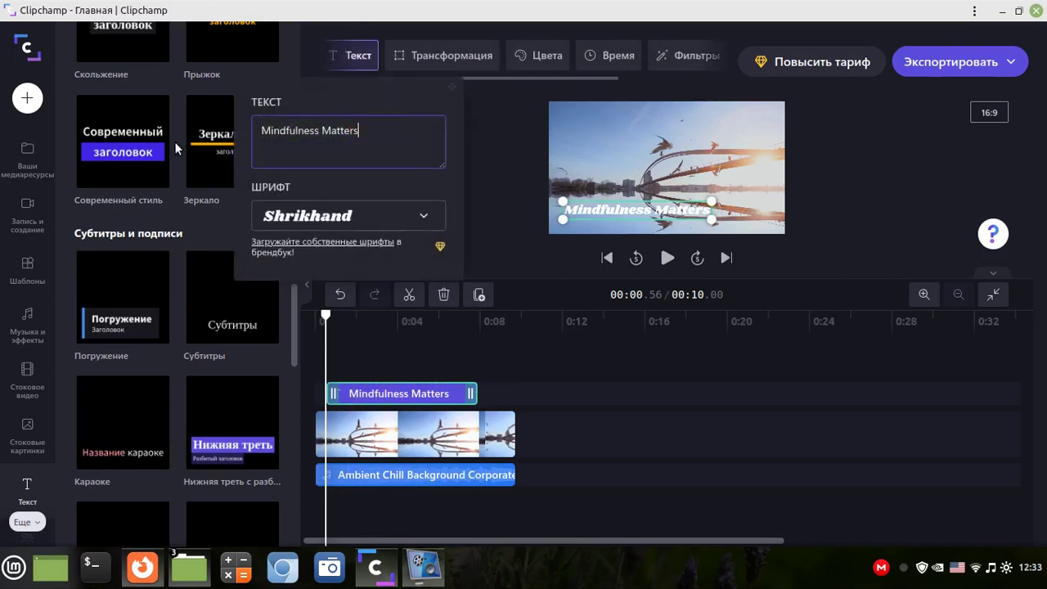
key(BackSpace)
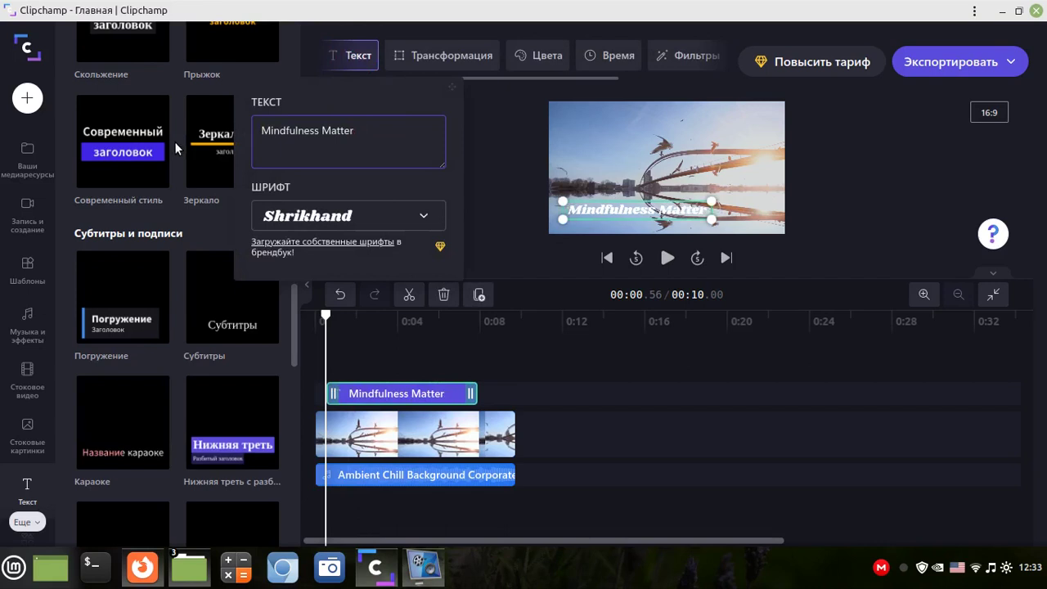
key(ctrl+a)
key(BackSpace)
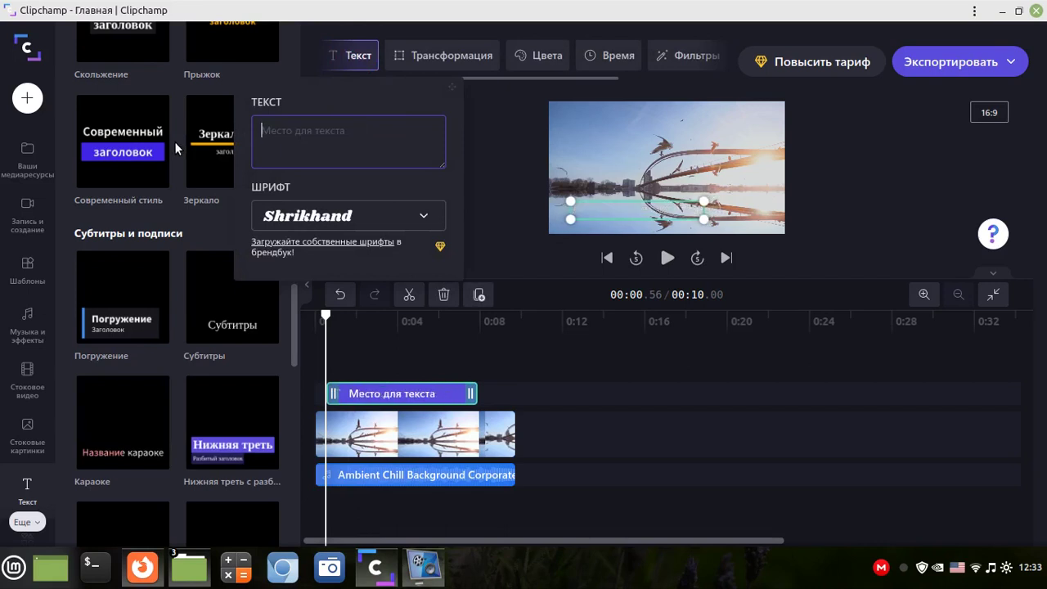
text(карао)
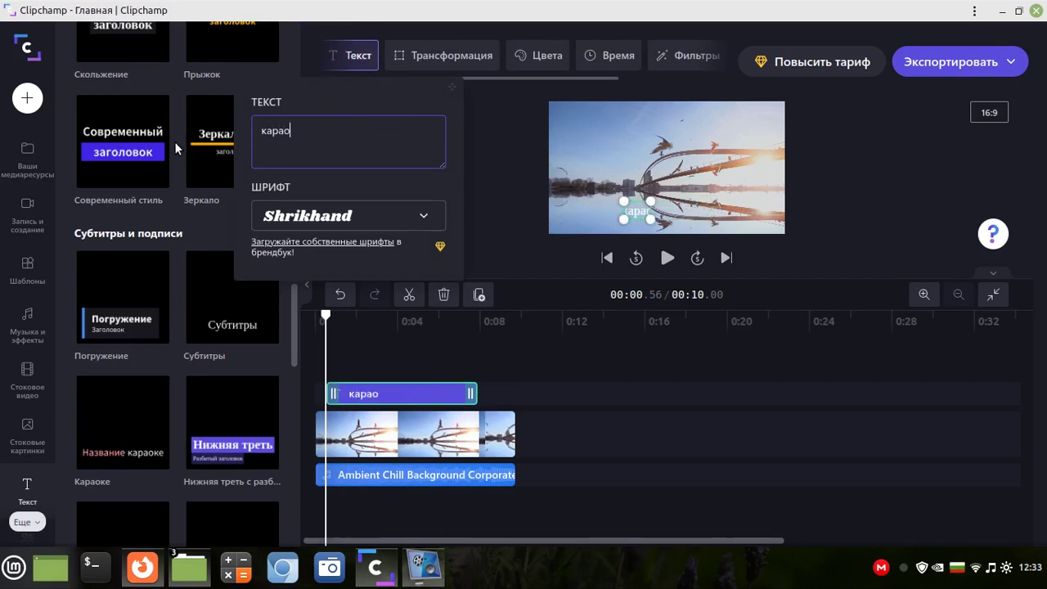
text(ке песен)
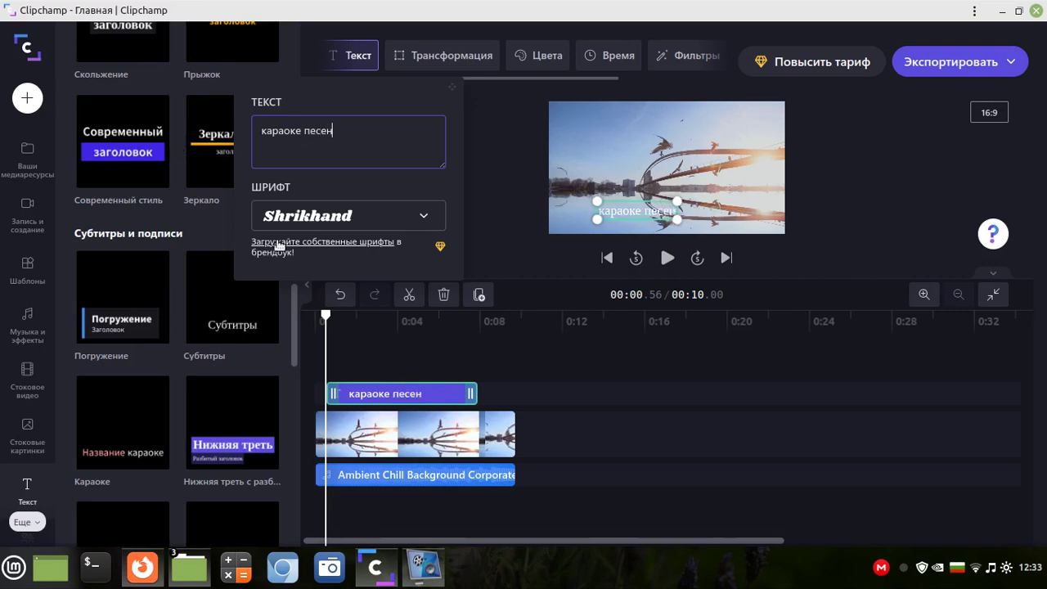
- Play the video from near its start to preview the karaoke title, and stop the playback partway
click(319, 327)
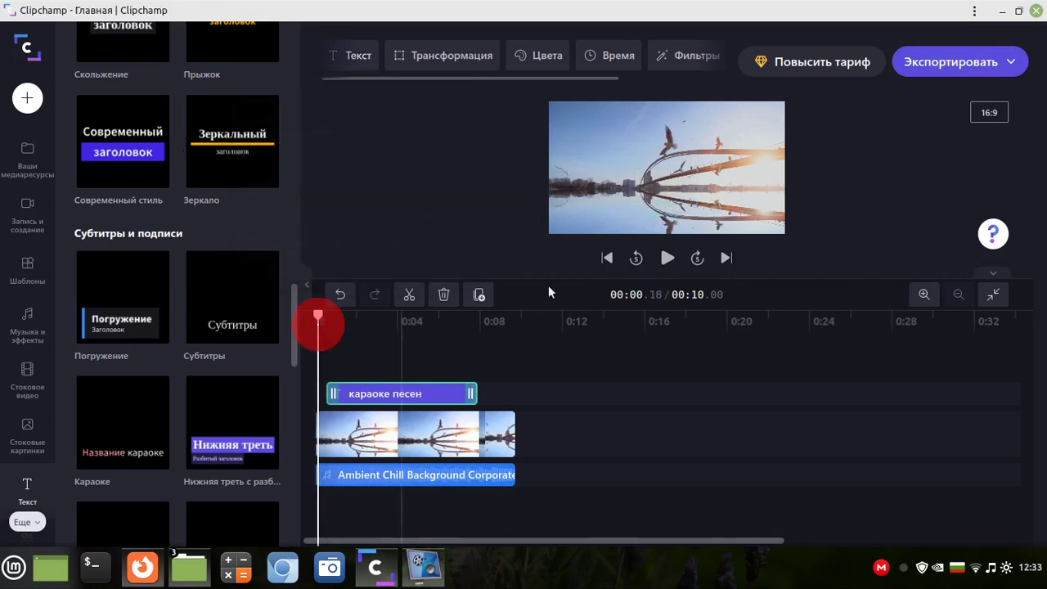
click(667, 259)
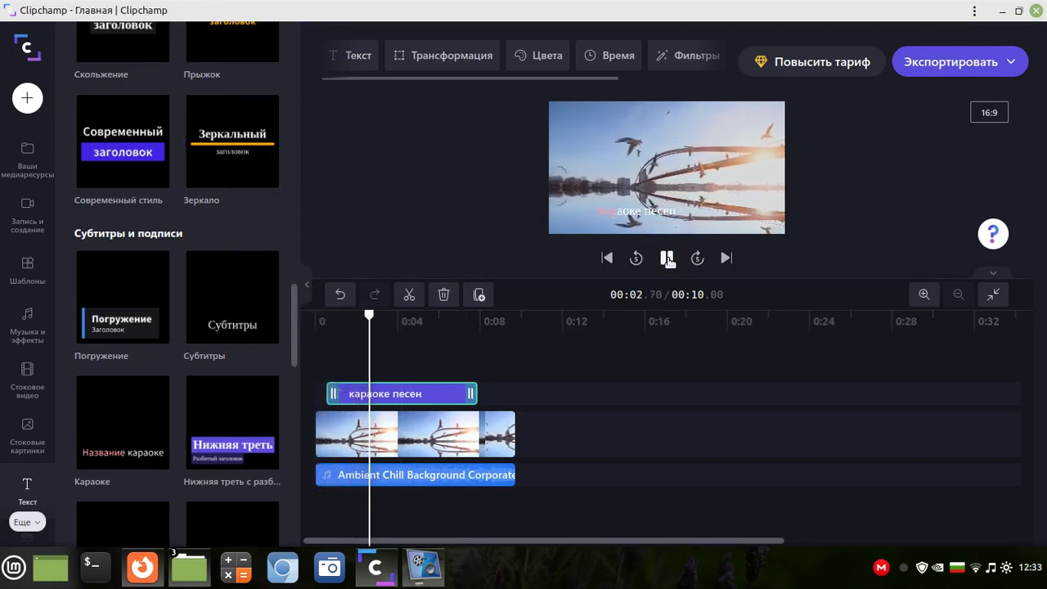
click(667, 258)
- Review the karaoke title's time offset and fade settings without changing them, and close the settings
click(395, 394)
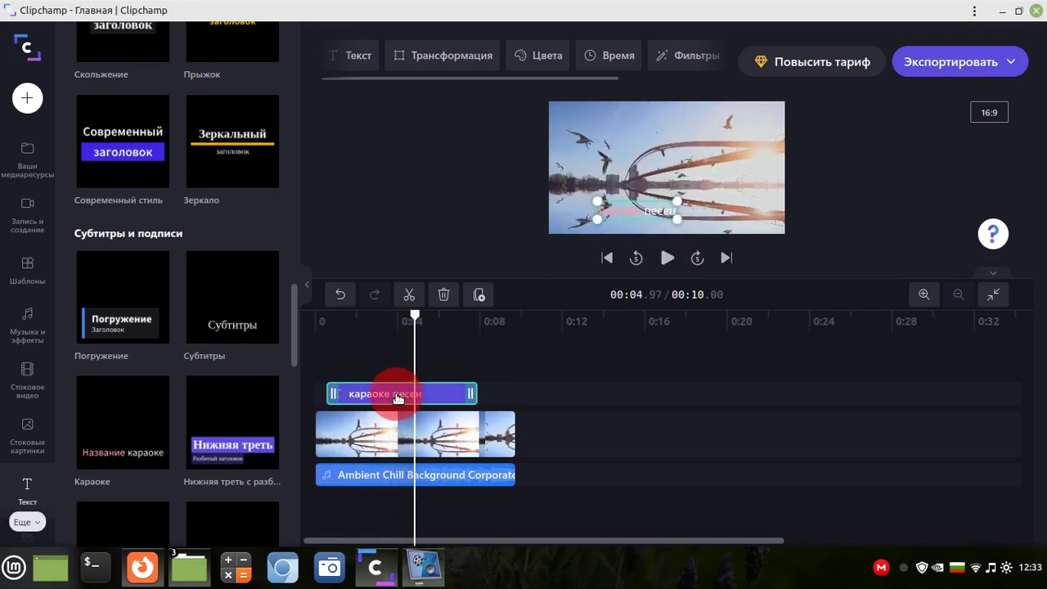
drag(478, 77, 666, 81)
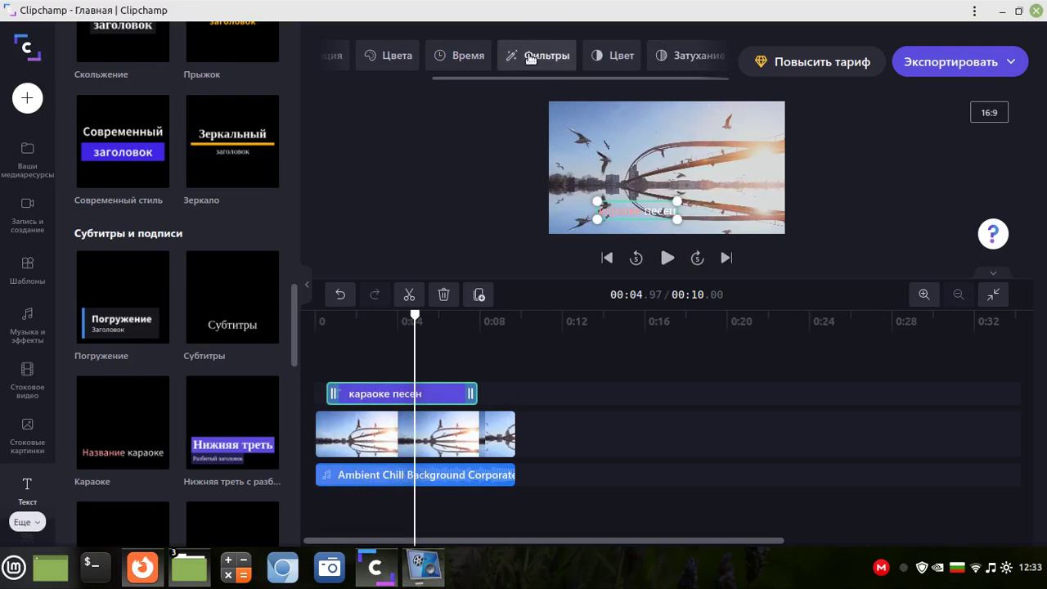
click(456, 56)
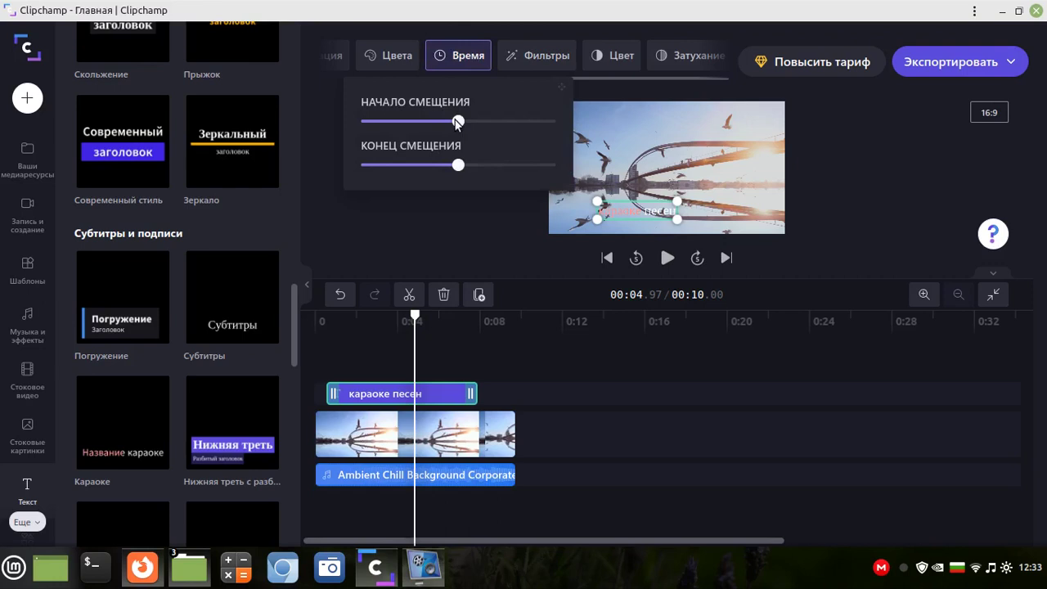
click(695, 56)
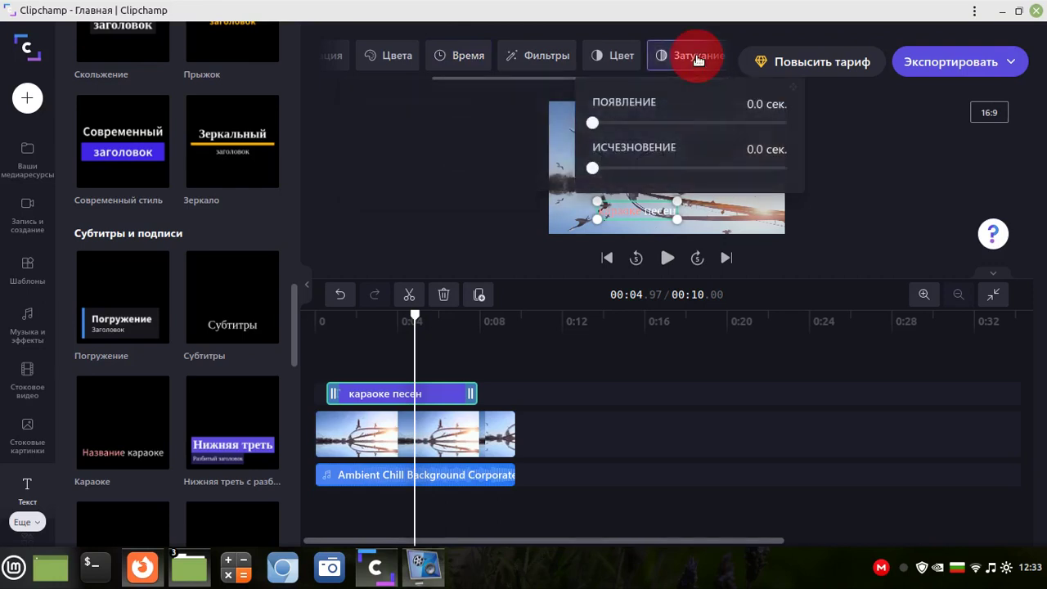
click(695, 56)
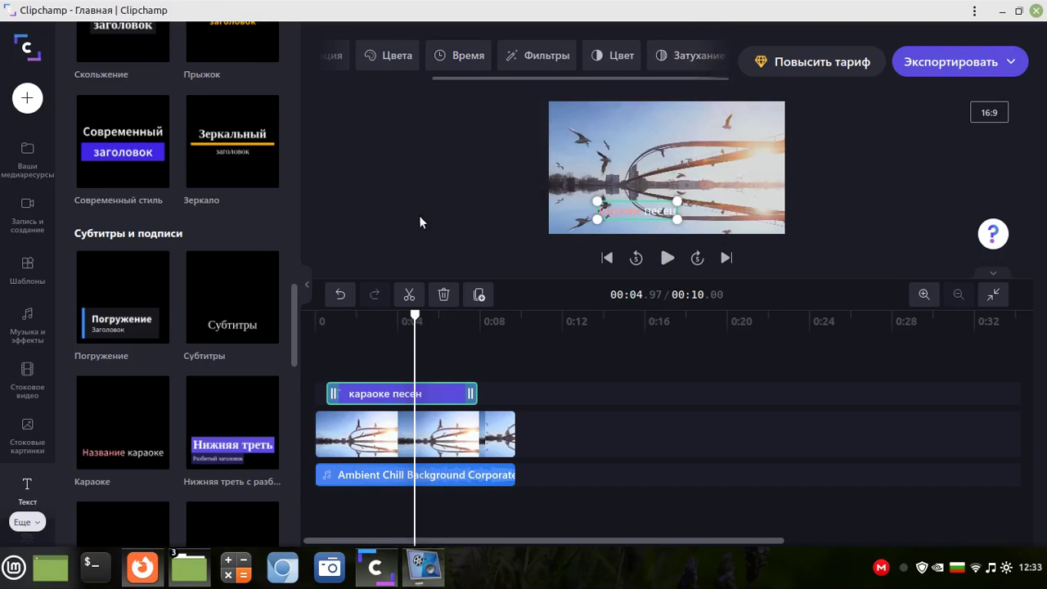
- Browse the remaining caption styles and look over the graphics library's backgrounds, overlays, GIPHY items and stickers
scroll(159, 420, down, 3)
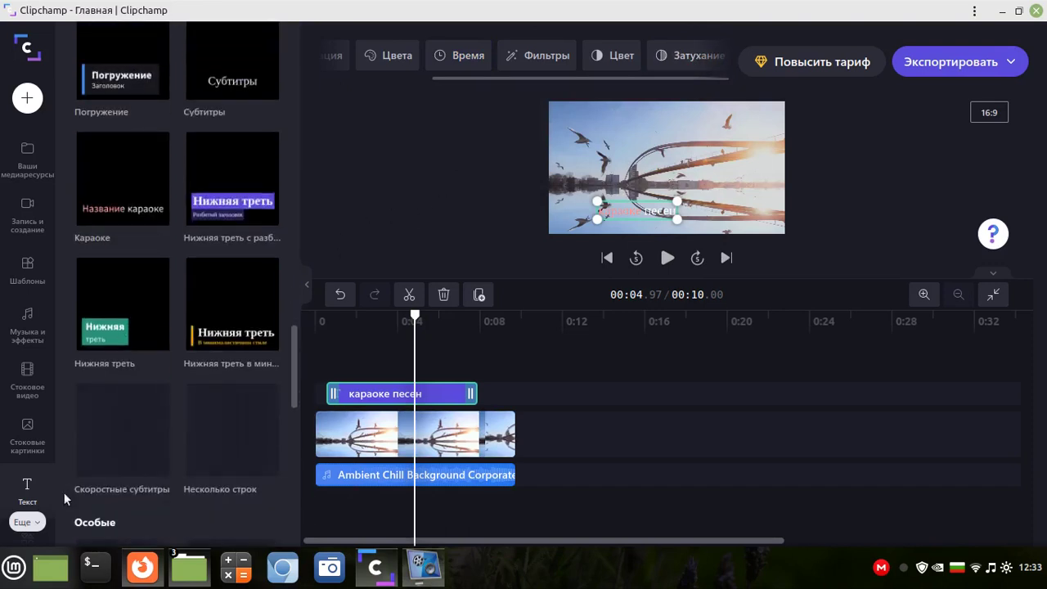
scroll(27, 448, down, 2)
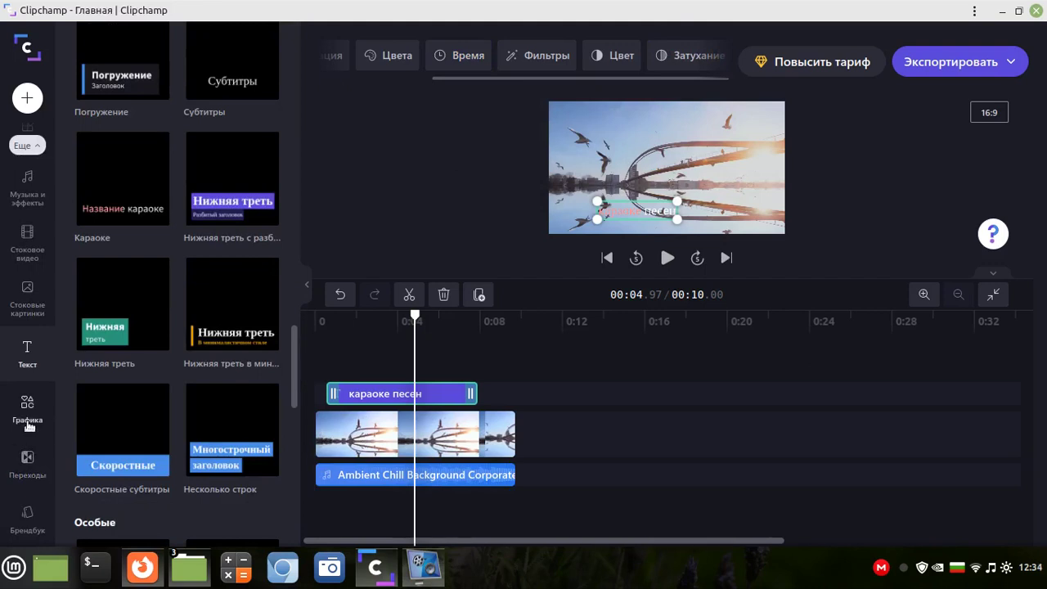
click(25, 413)
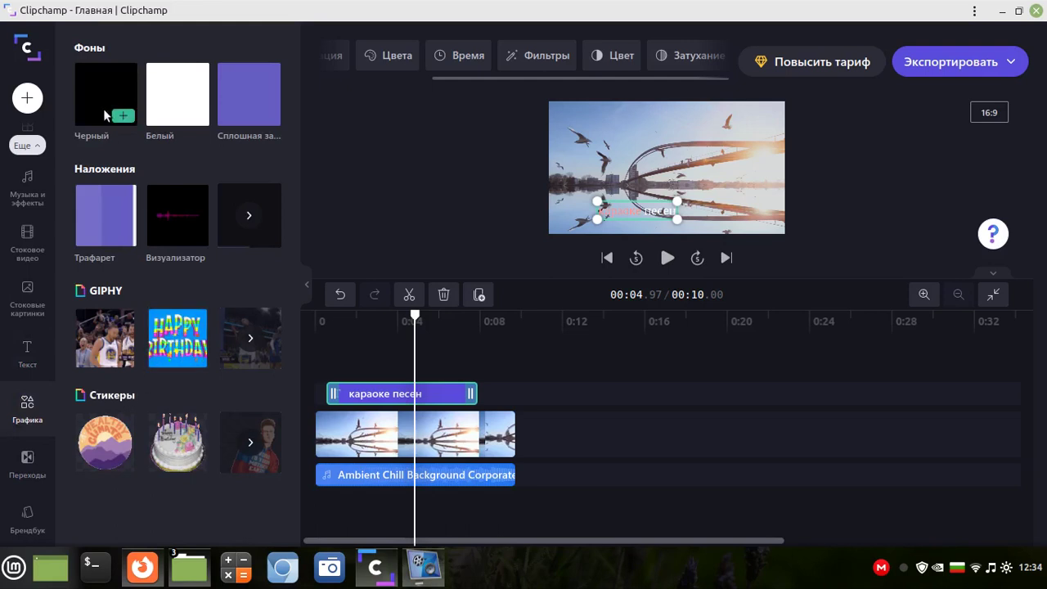
- Add a second copy of the sunset bridge clip to the timeline directly after the first one
click(23, 467)
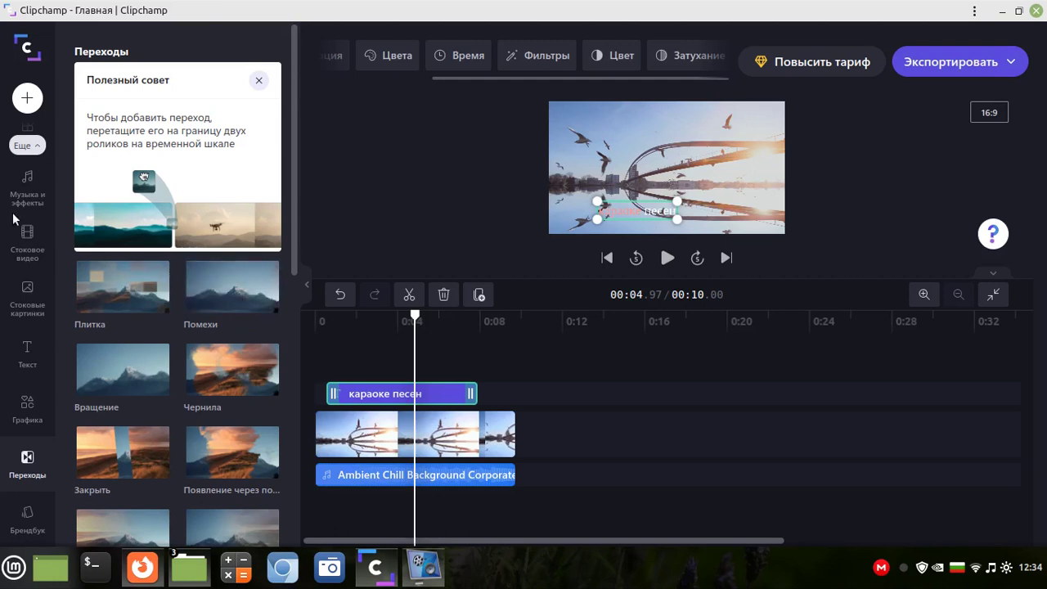
scroll(13, 219, up, 3)
click(18, 168)
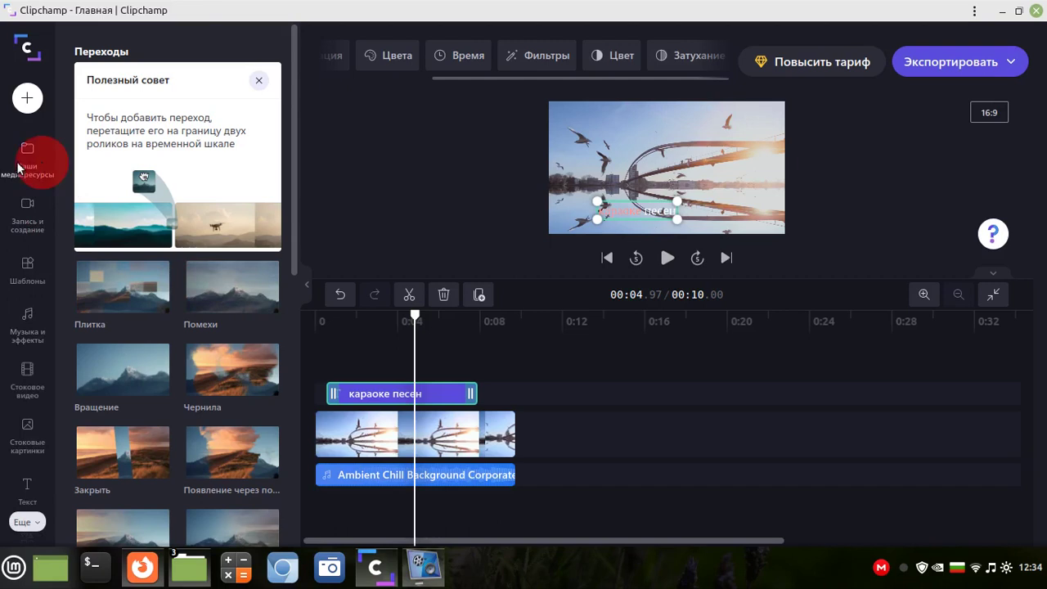
drag(123, 139, 546, 451)
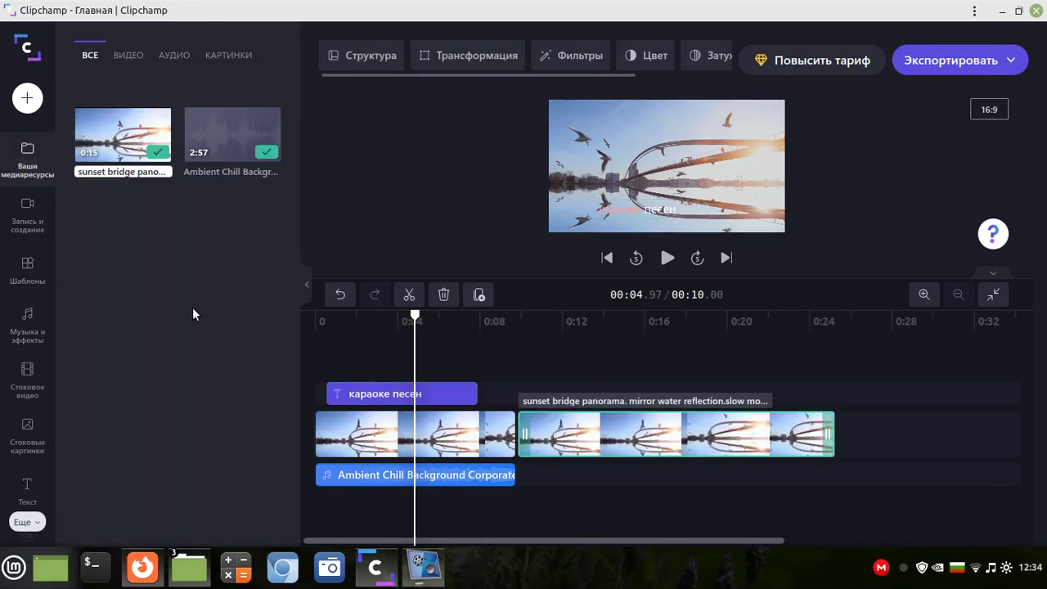
- Place the Помехи transition at the boundary between the two sunset bridge clips
click(27, 522)
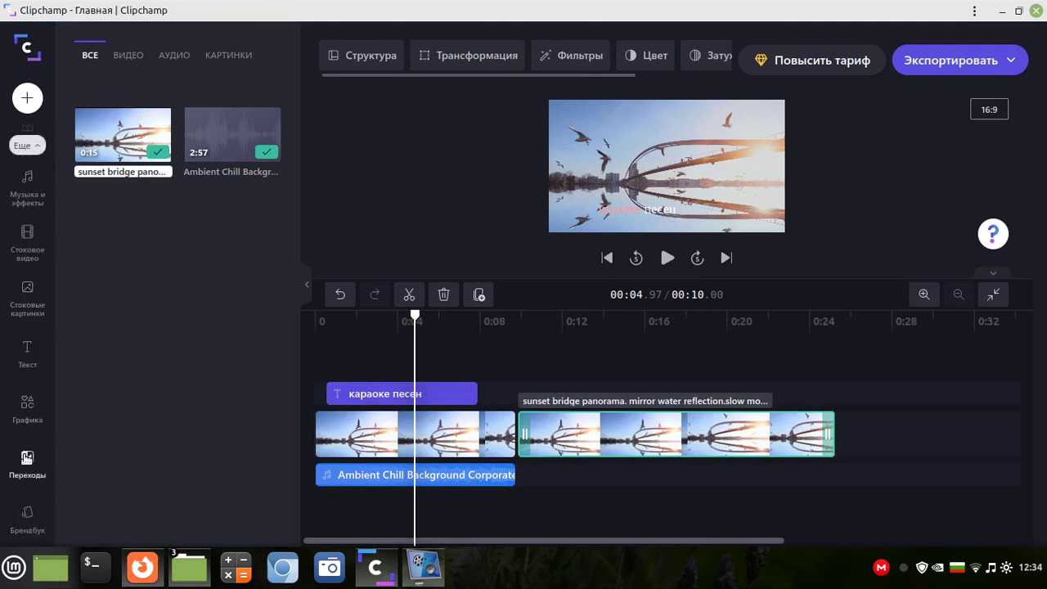
click(25, 460)
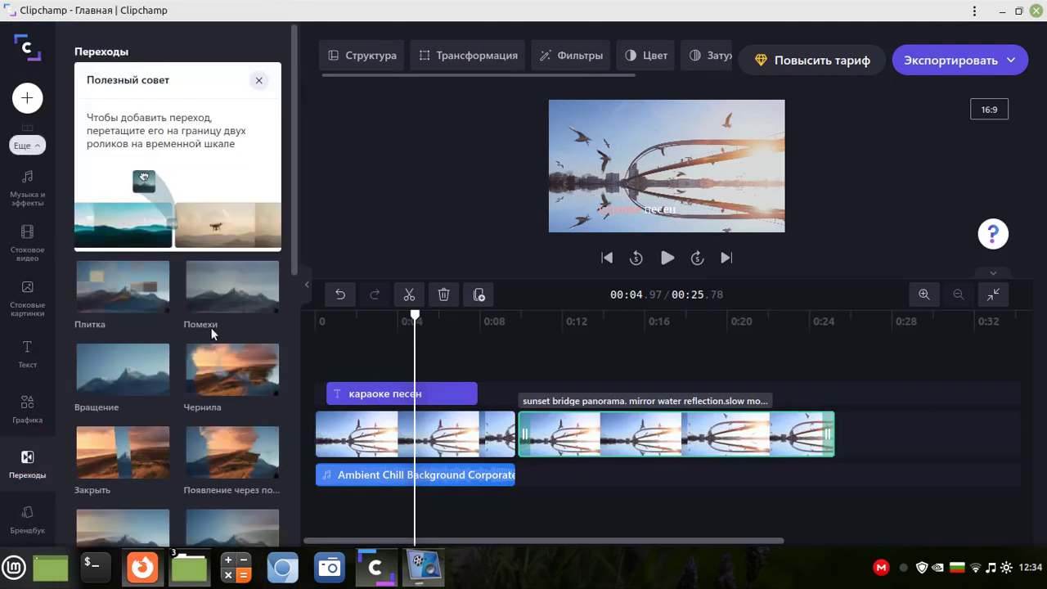
drag(219, 294, 518, 465)
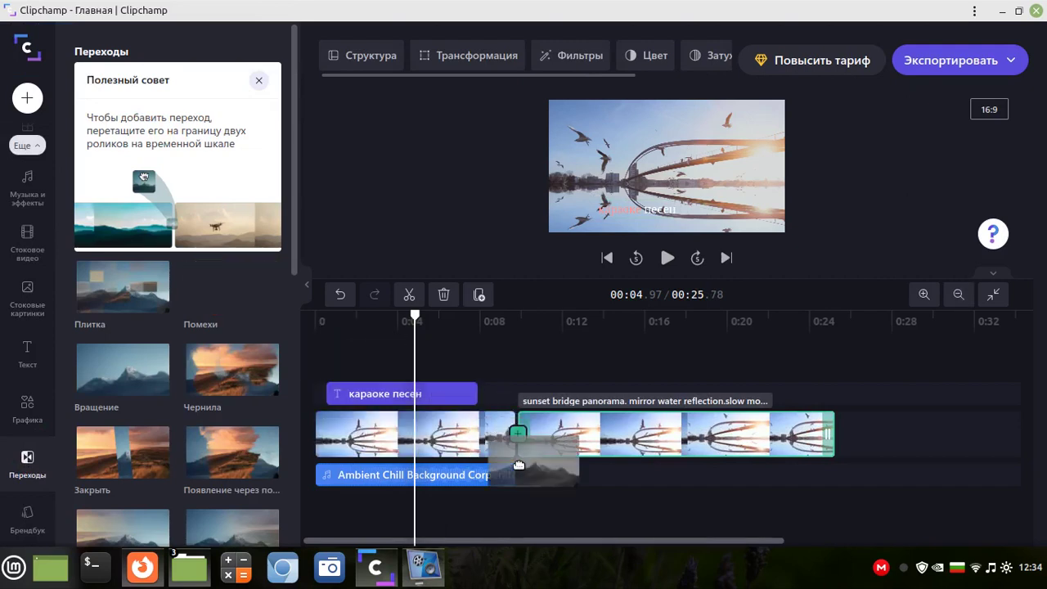
drag(518, 465, 520, 471)
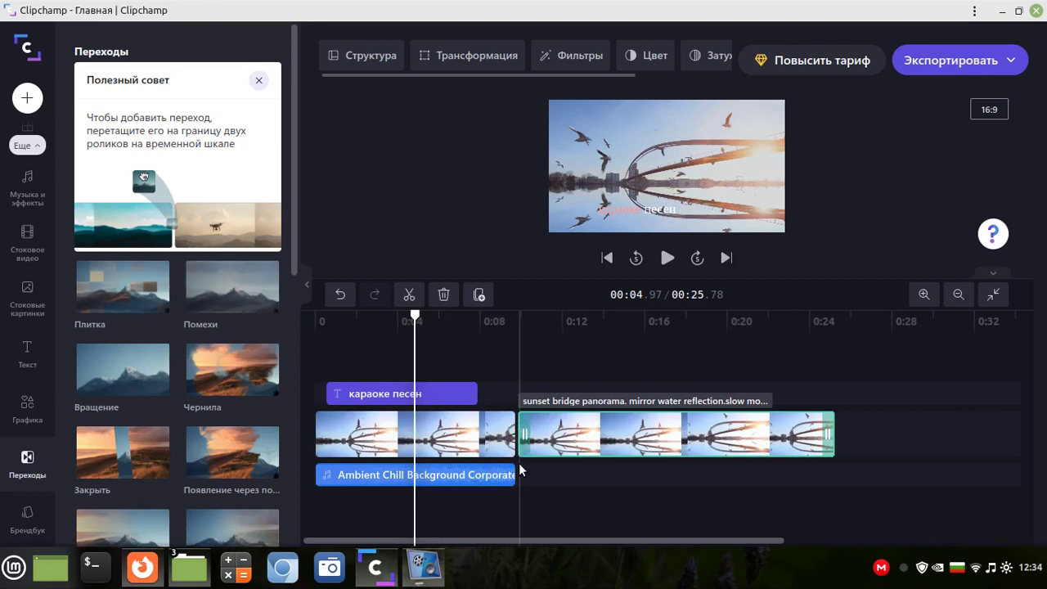
drag(231, 306, 504, 440)
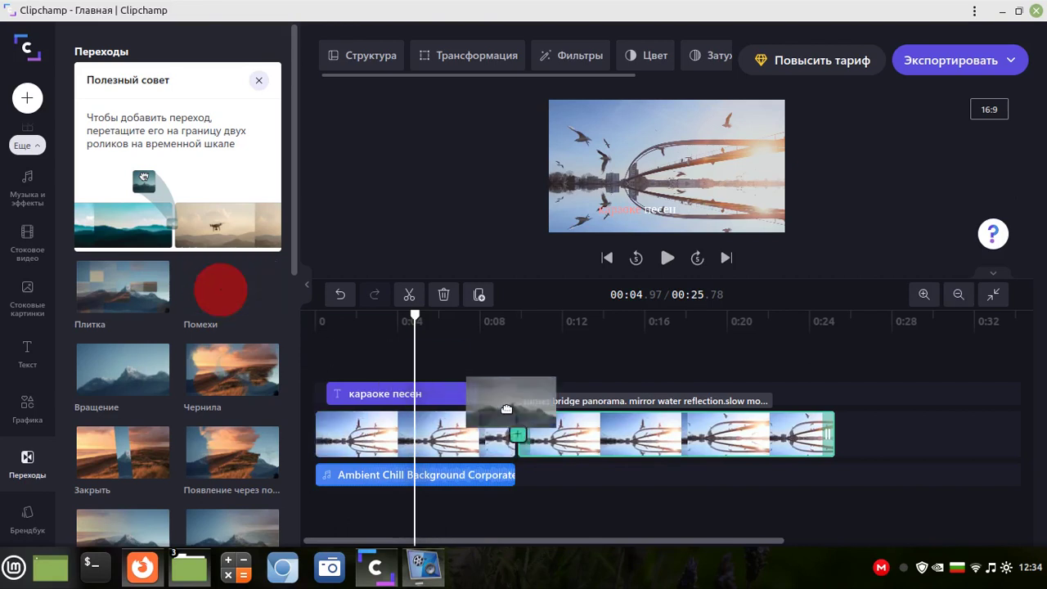
click(516, 437)
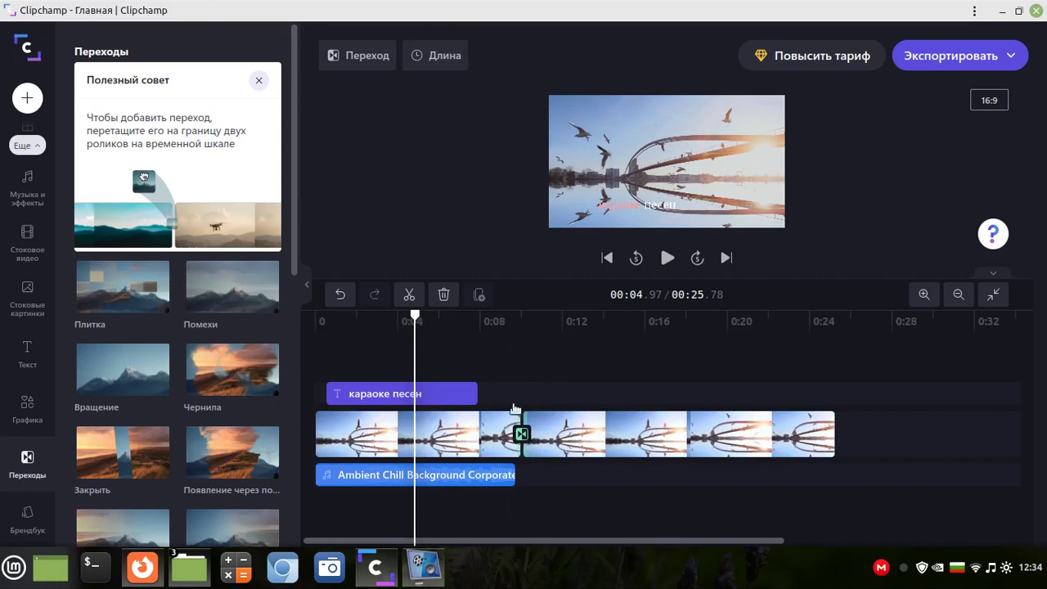
- Play the video across the join between the two clips to preview the transition, and stop the playback
click(427, 320)
click(662, 259)
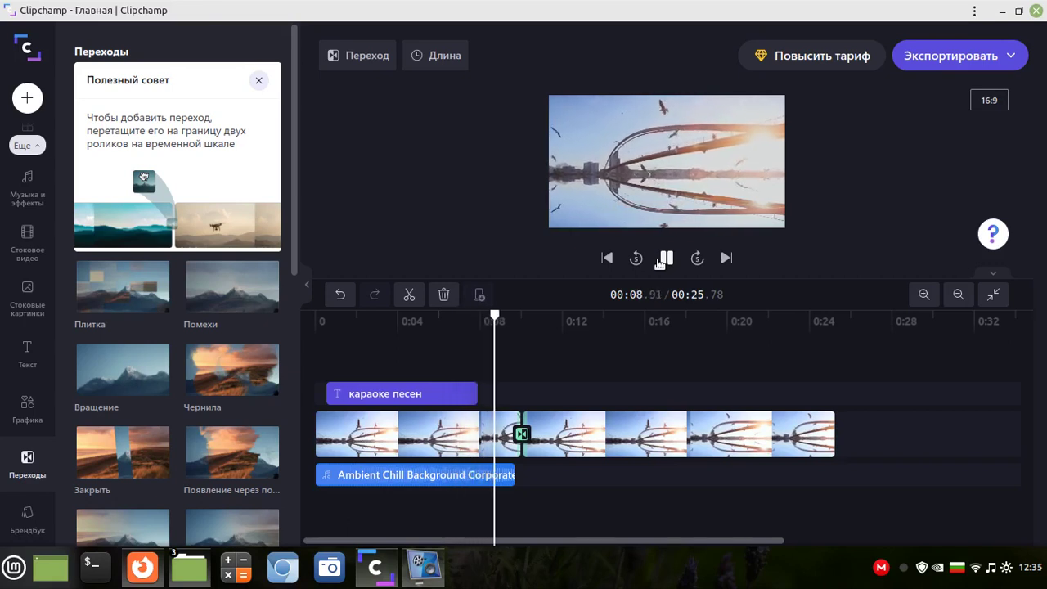
click(662, 259)
- Look over the alternative transition types and lengthen the duration of the Помехи transition between the clips
click(360, 56)
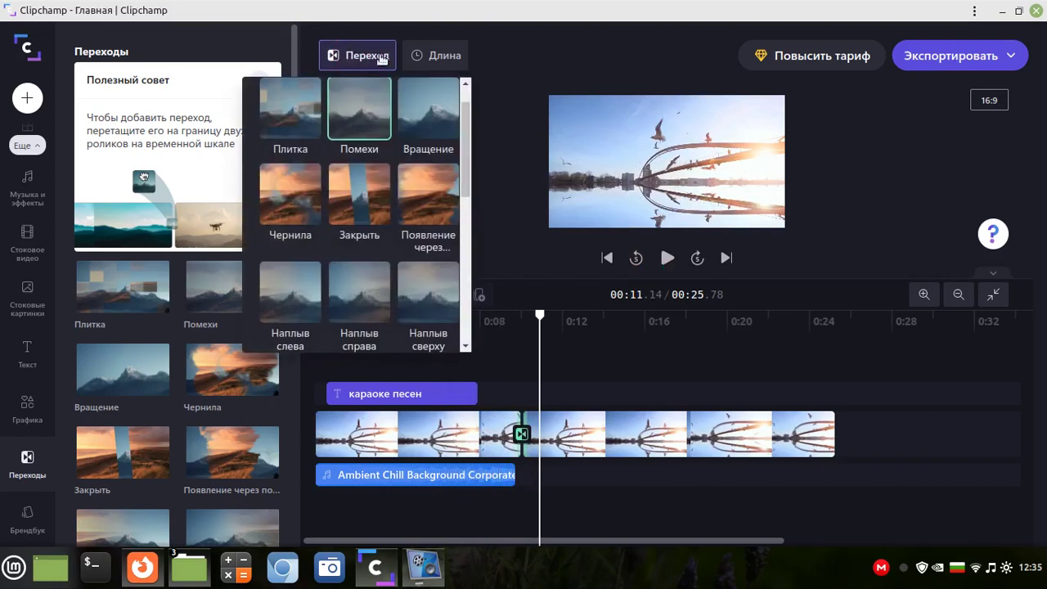
click(444, 57)
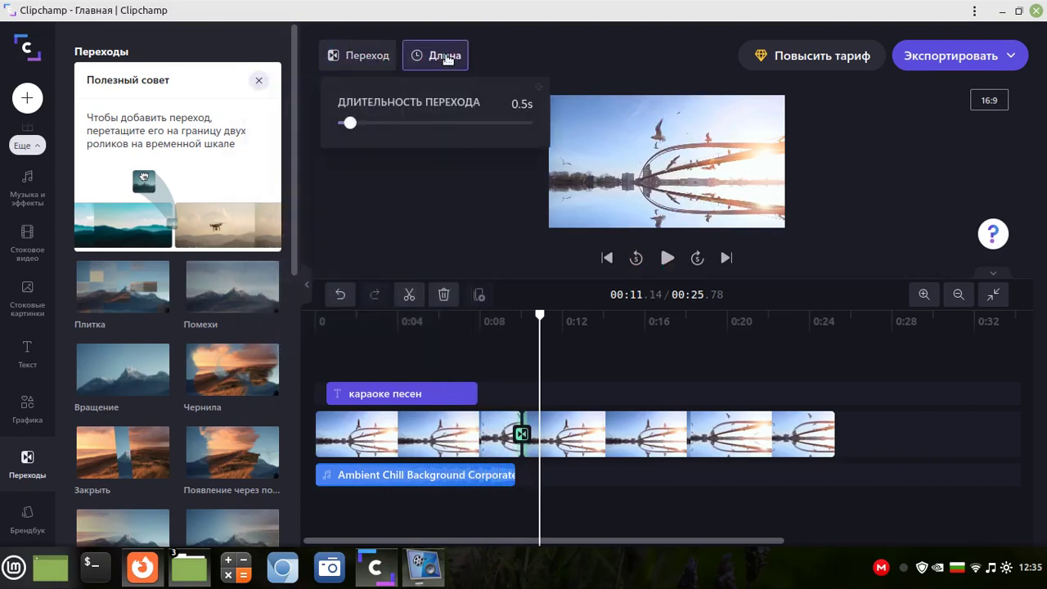
drag(348, 123, 339, 144)
click(557, 433)
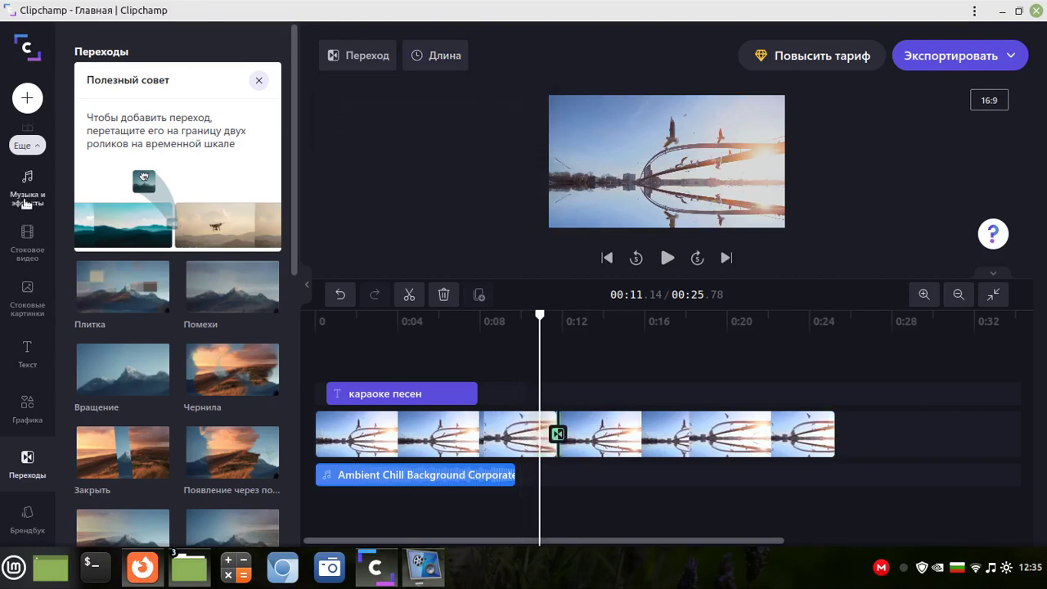
- Return to the home page and open the project "Шапка - фолклорно предаване" from the saved videos
scroll(27, 197, up, 5)
click(27, 50)
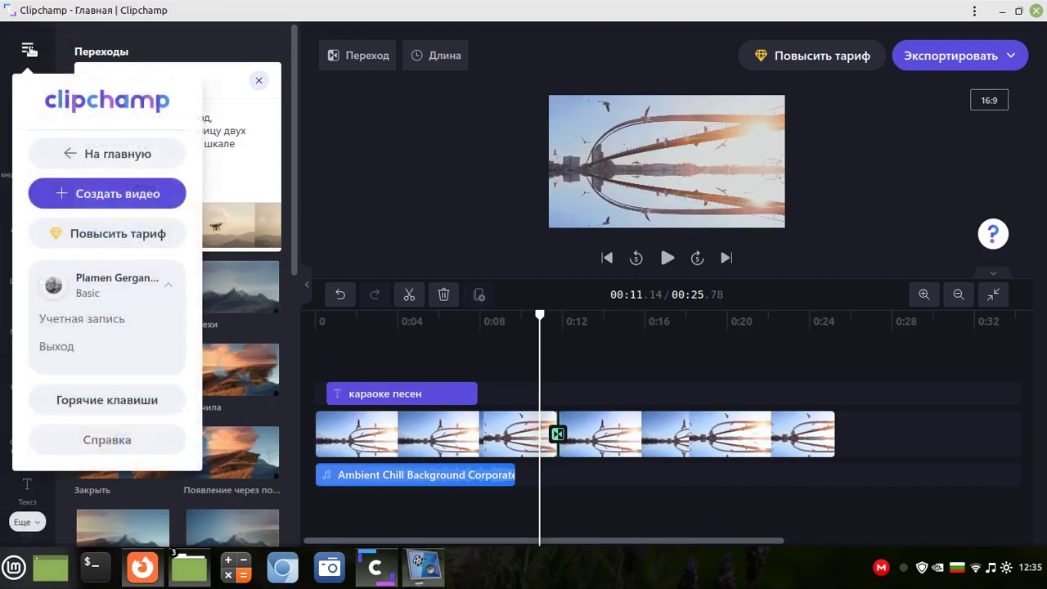
click(109, 153)
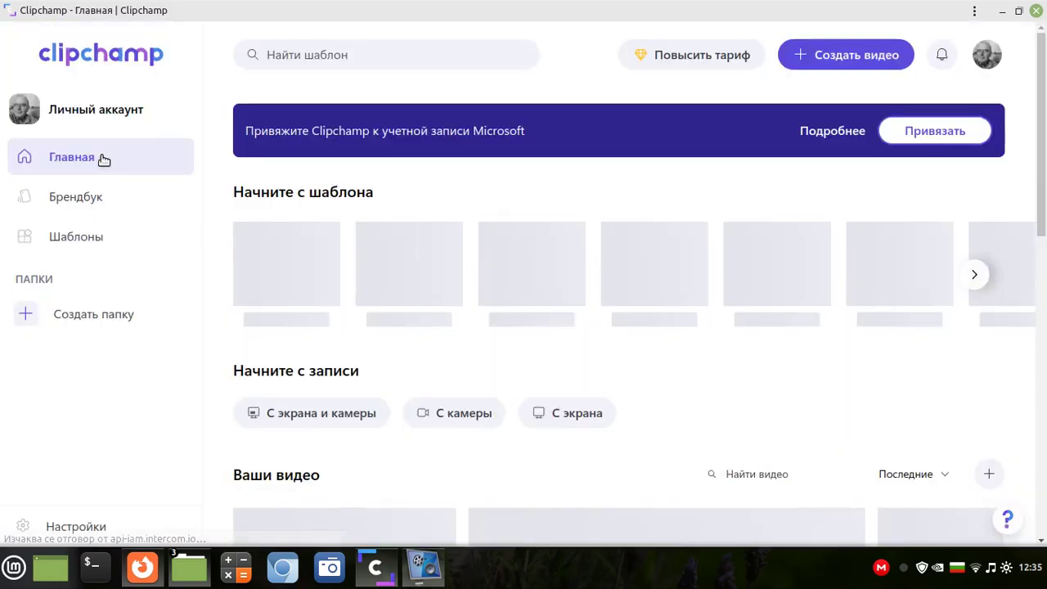
scroll(676, 445, down, 5)
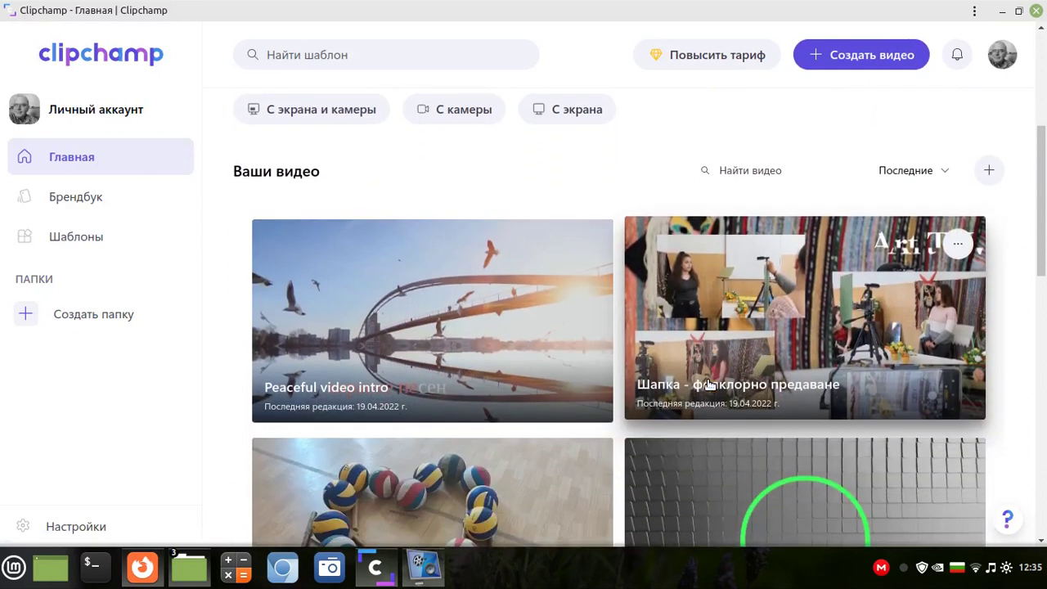
click(801, 349)
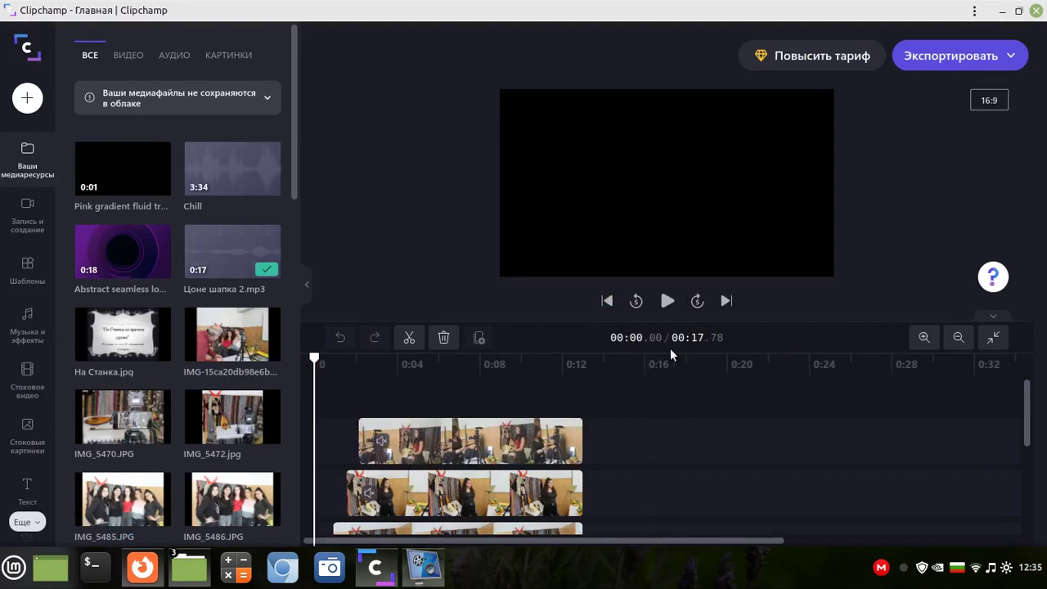
- Enlarge the timeline area to examine the stacked video tracks and the "Art TV" title
click(663, 318)
drag(643, 321, 624, 215)
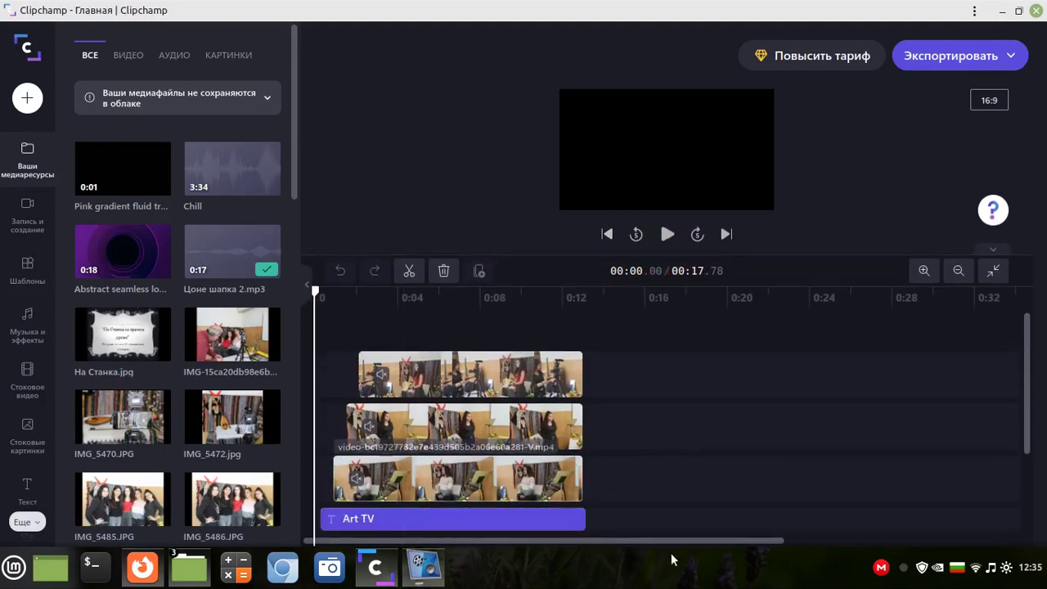
click(682, 502)
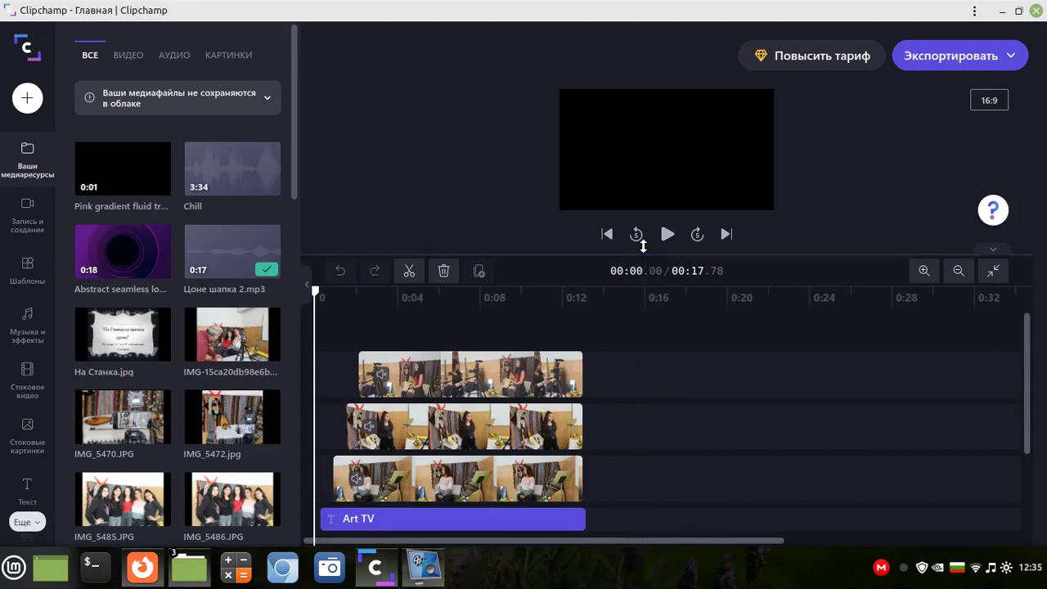
- Enlarge the preview area and play the video from its start, stopping it at about 16 seconds
drag(645, 255, 650, 441)
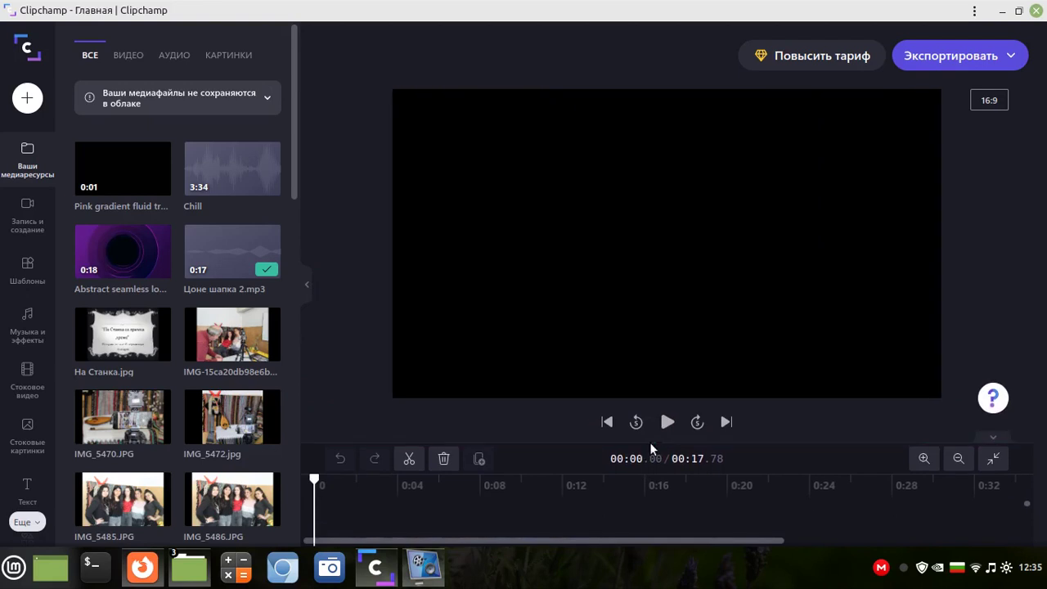
click(607, 421)
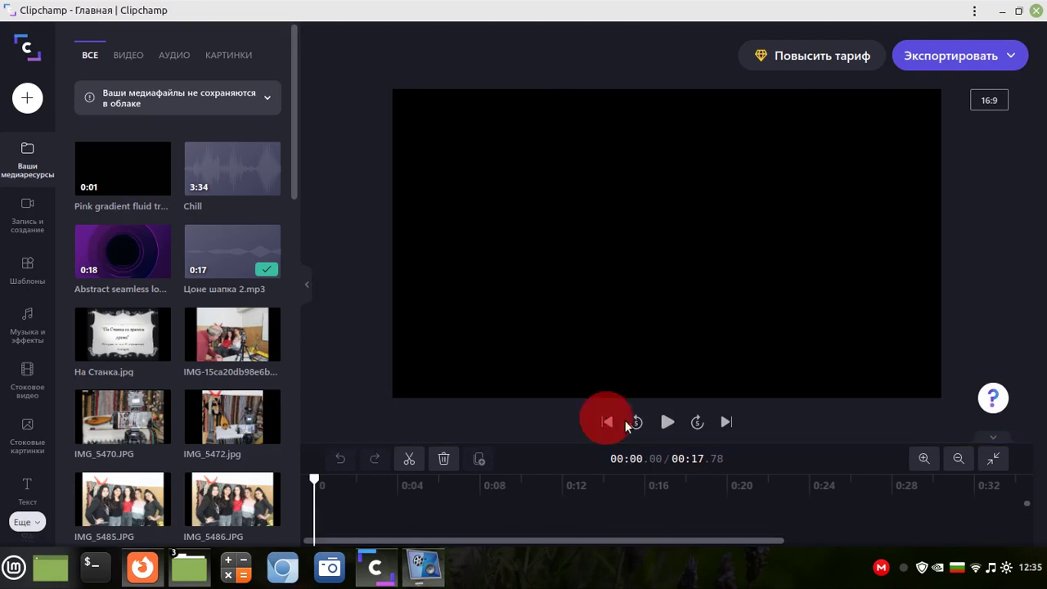
click(666, 421)
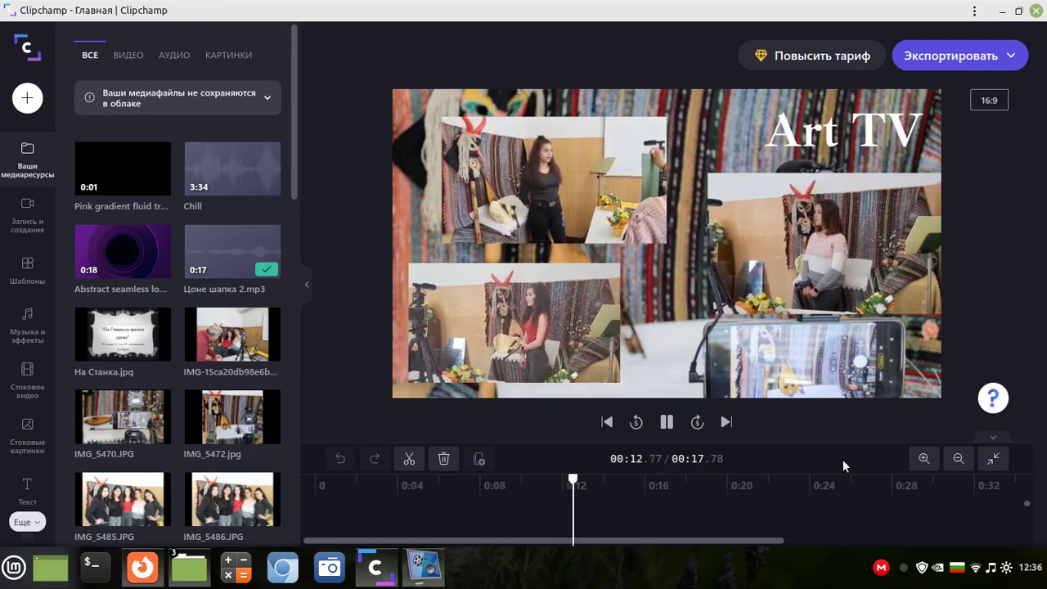
click(666, 421)
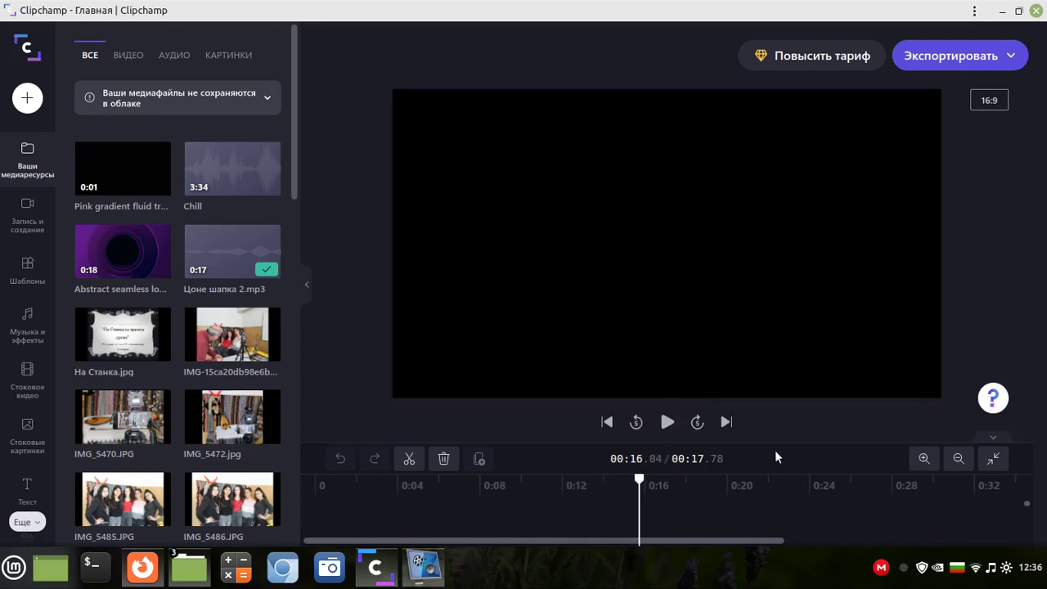
- Start exporting the video in 1080p quality
drag(600, 441, 579, 233)
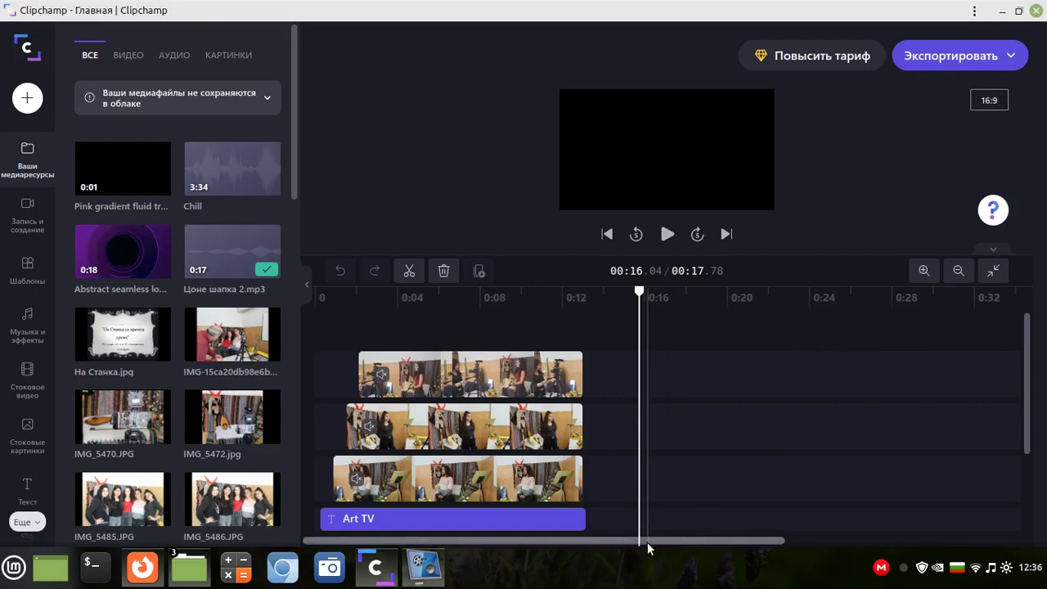
drag(661, 541, 724, 542)
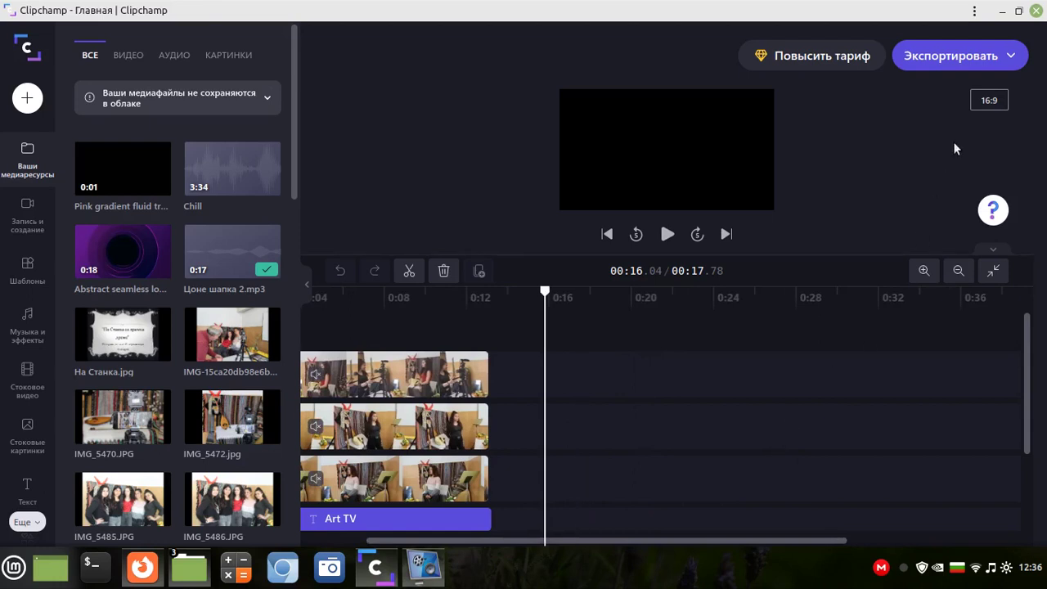
click(1011, 58)
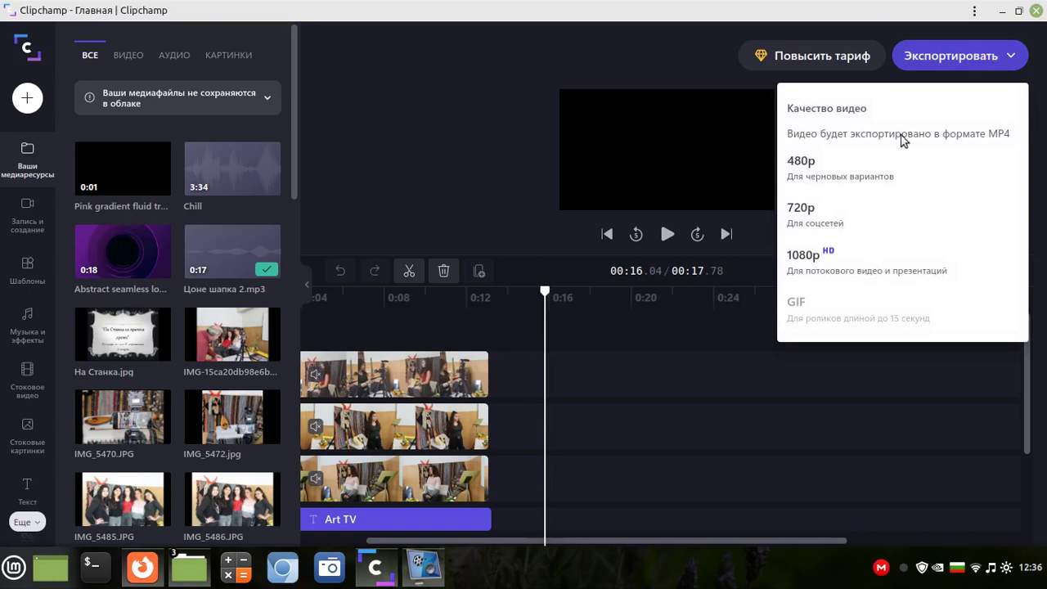
click(803, 256)
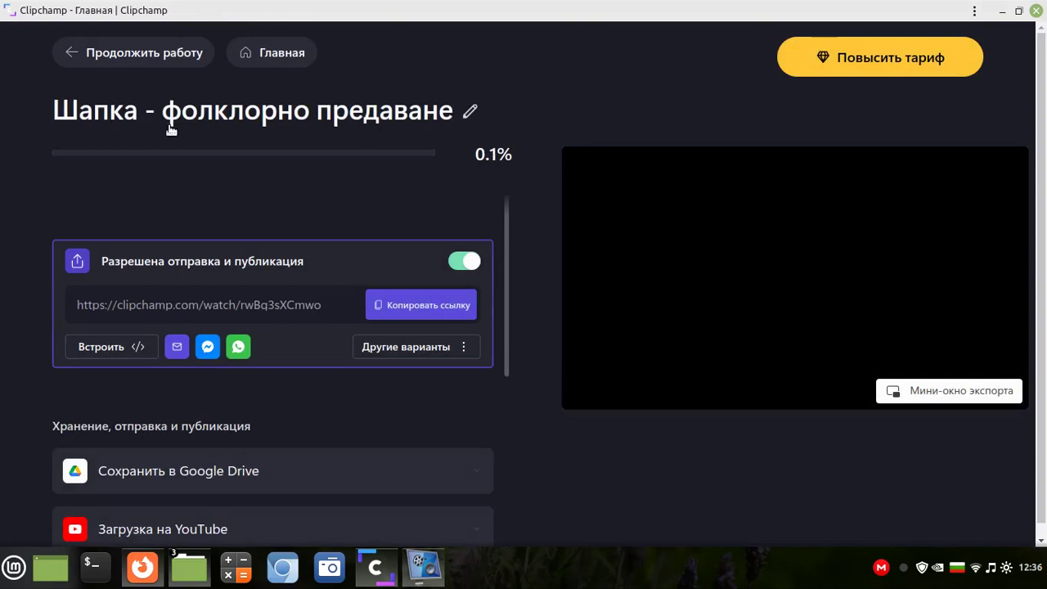
- Open the exported video's title for editing and close it, and leave the export page for the home page
click(467, 115)
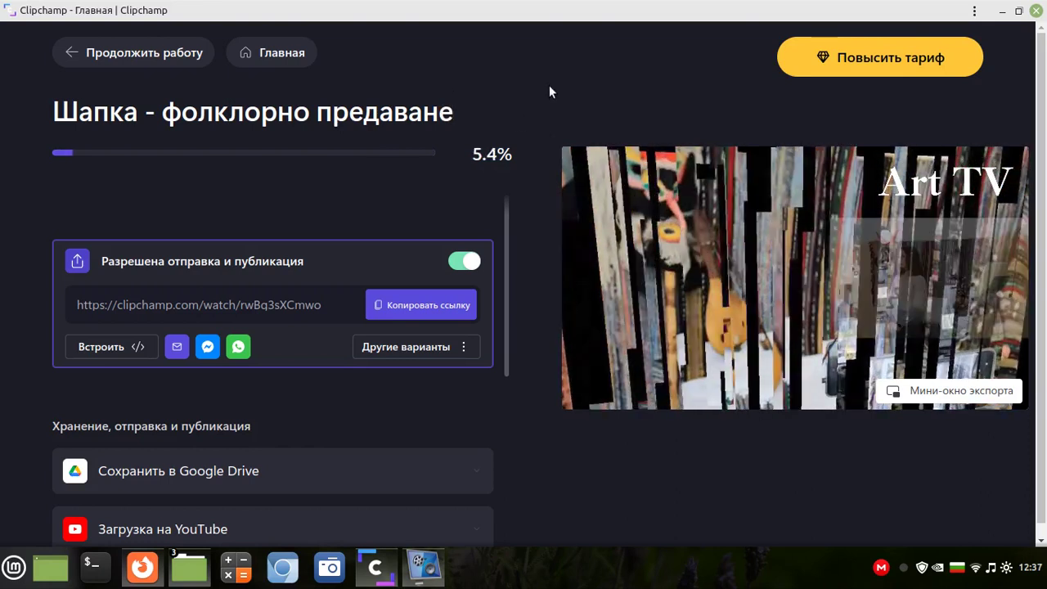
click(528, 50)
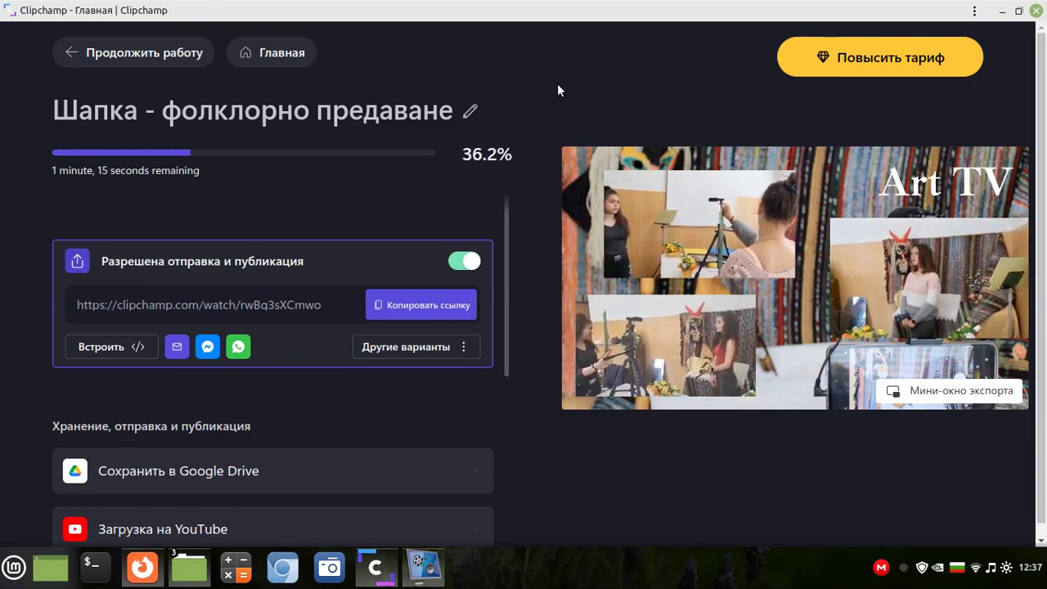
click(281, 55)
click(459, 327)
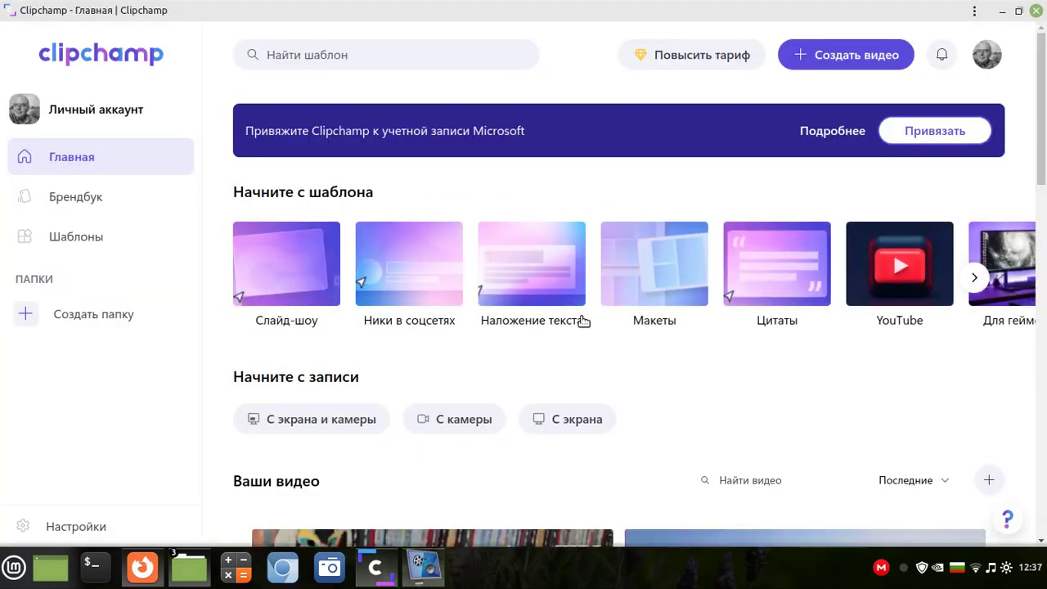
- Look through the list of saved video projects on the home page and return to its beginning
scroll(690, 345, down, 3)
scroll(692, 346, up, 4)
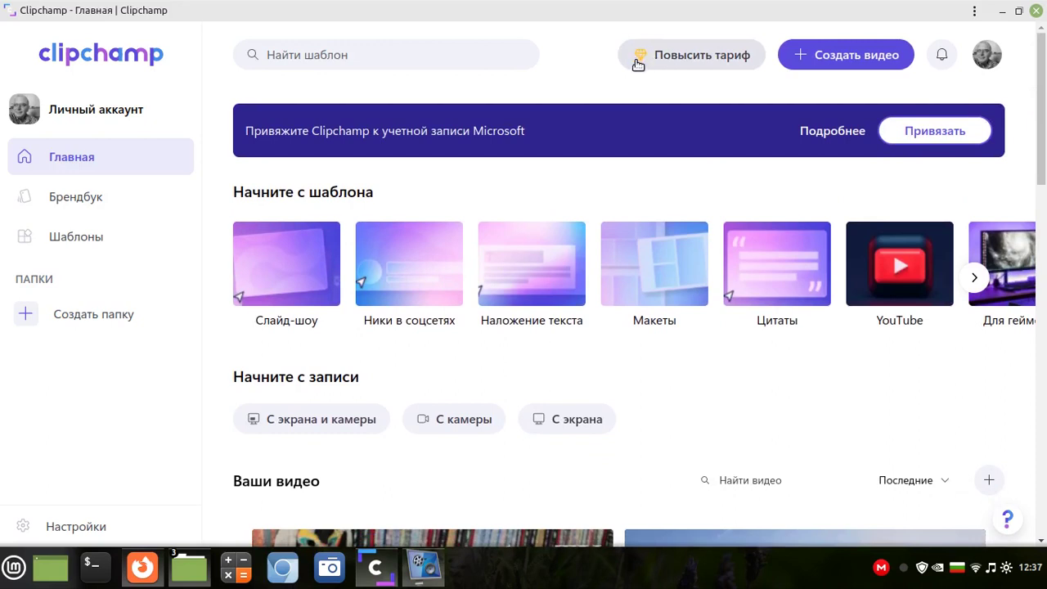
scroll(703, 258, down, 8)
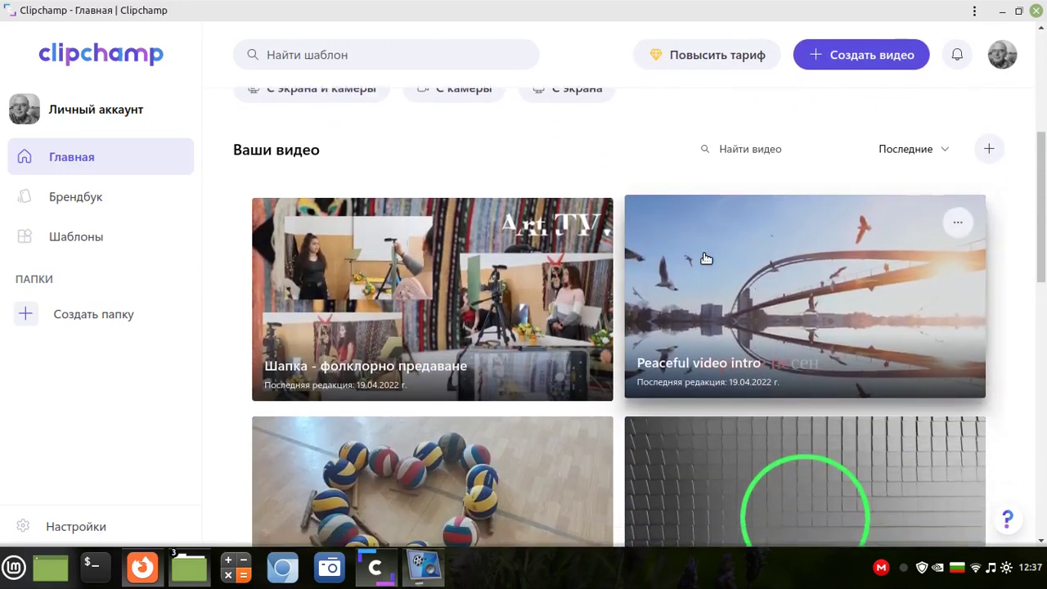
scroll(705, 259, down, 5)
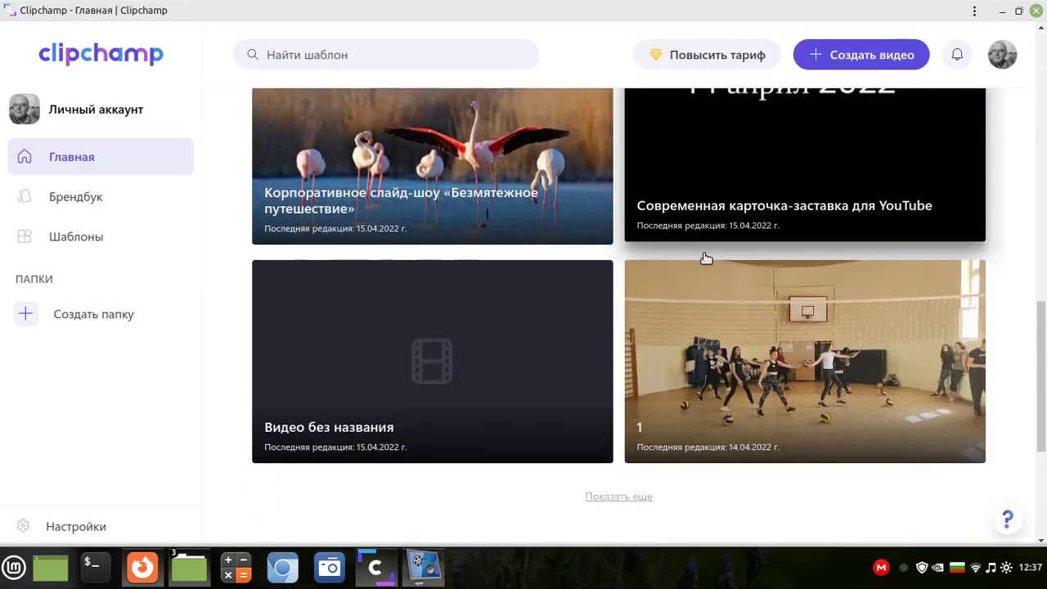
scroll(719, 245, down, 3)
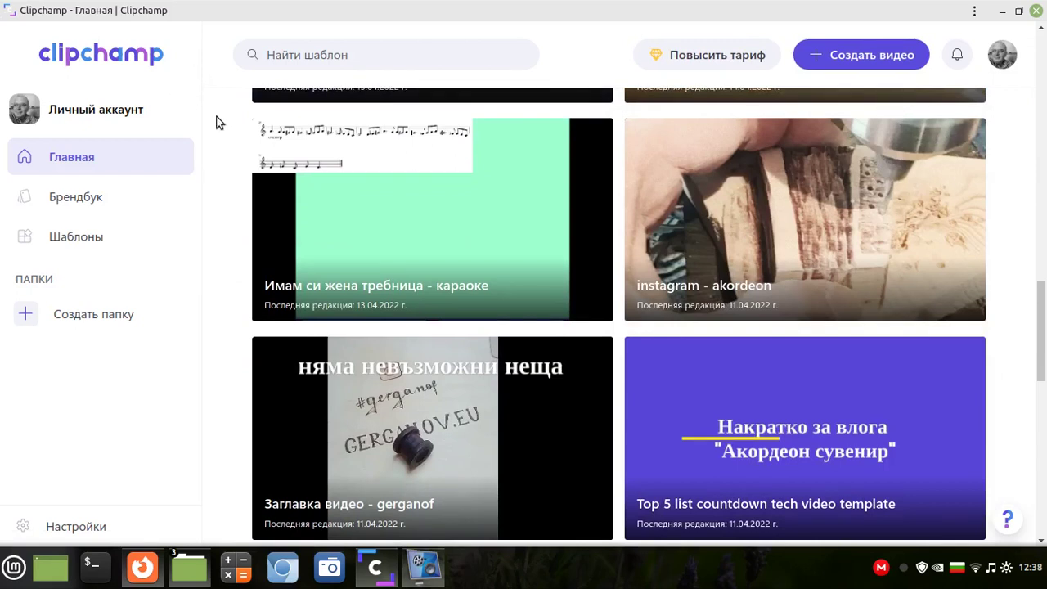
scroll(381, 229, up, 4)
scroll(478, 196, up, 4)
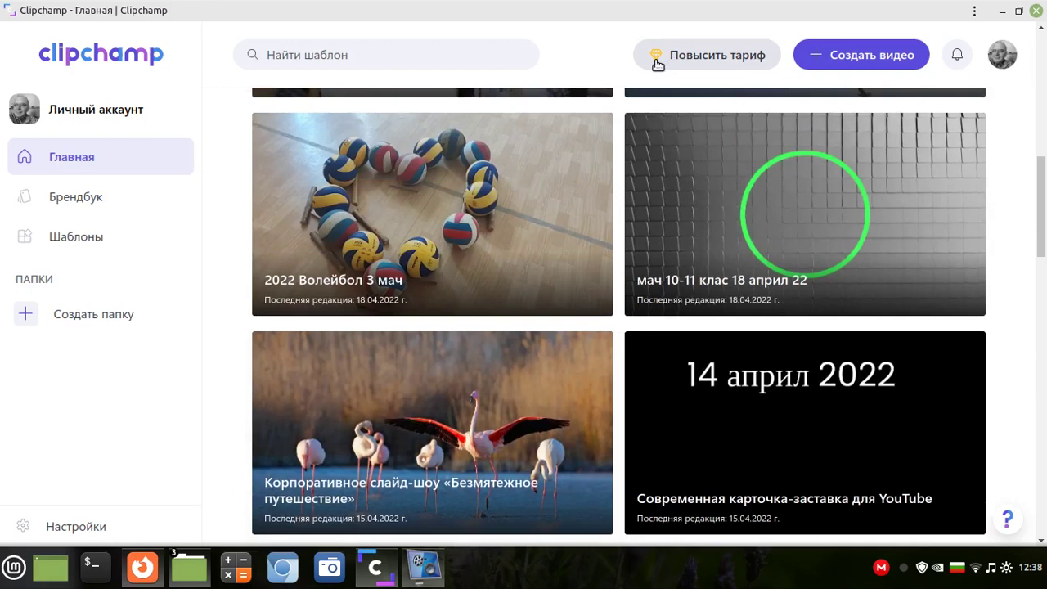
scroll(748, 264, up, 8)
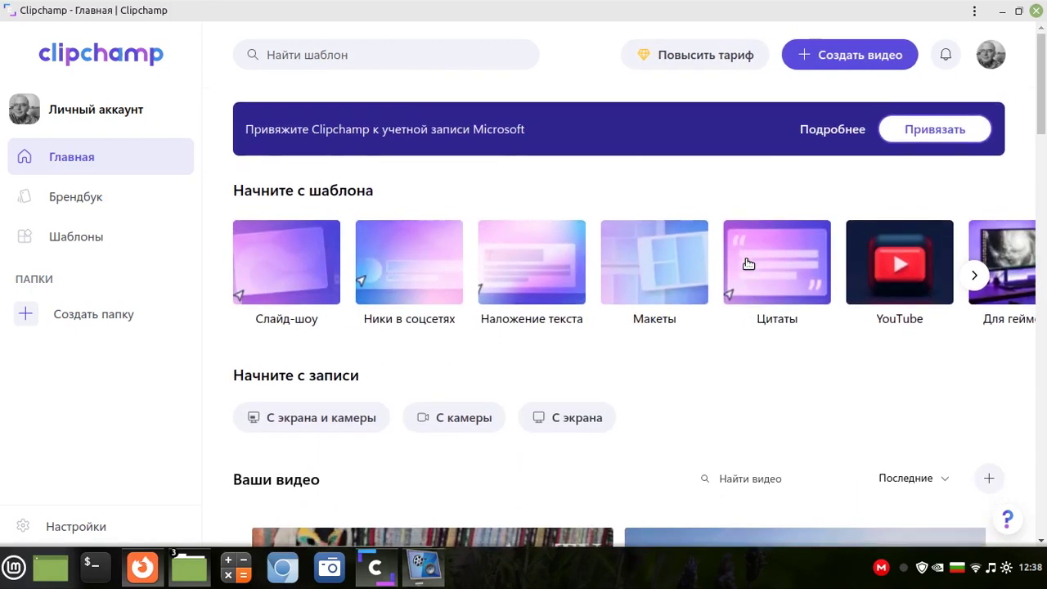